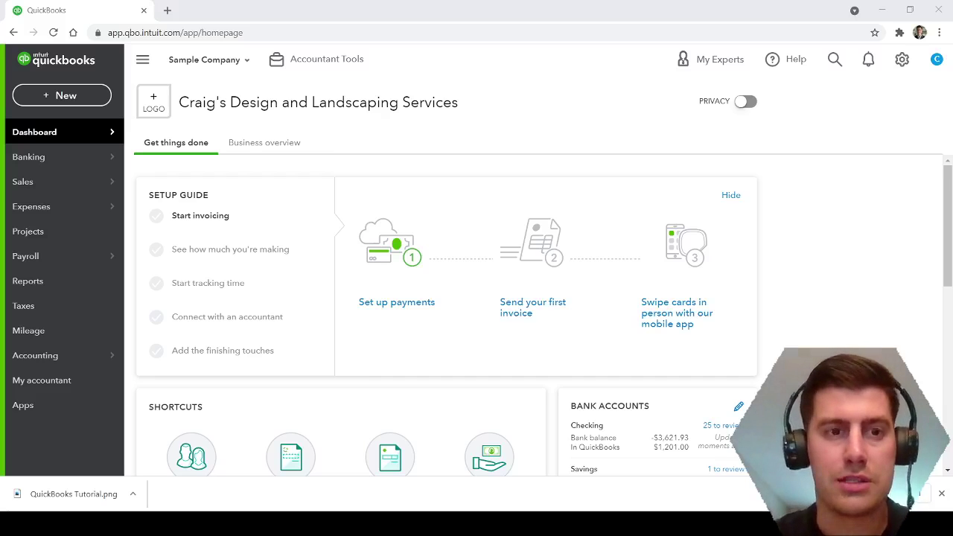
# Start a new journal entry and enter 'Truck 1 Purchase' as its journal number
pyautogui.click(292, 308)
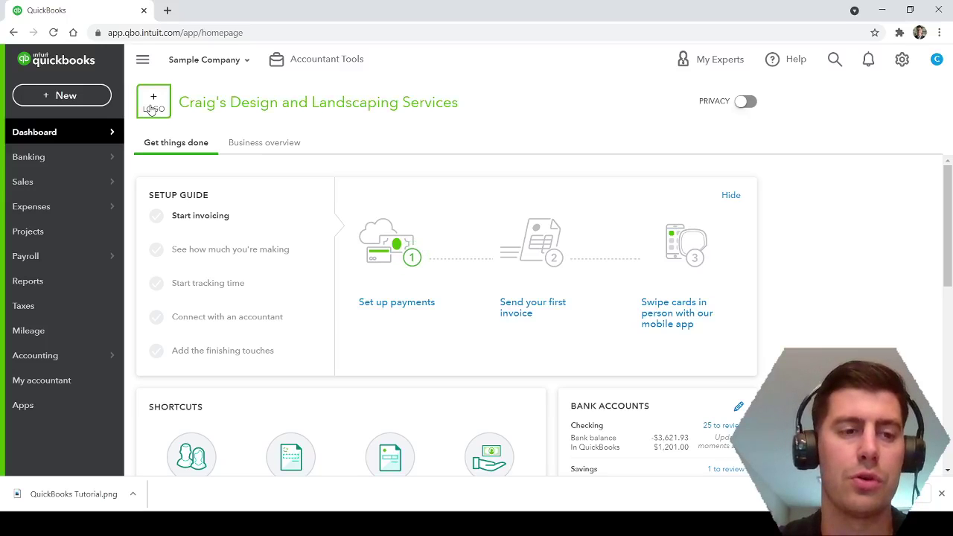
pyautogui.click(56, 93)
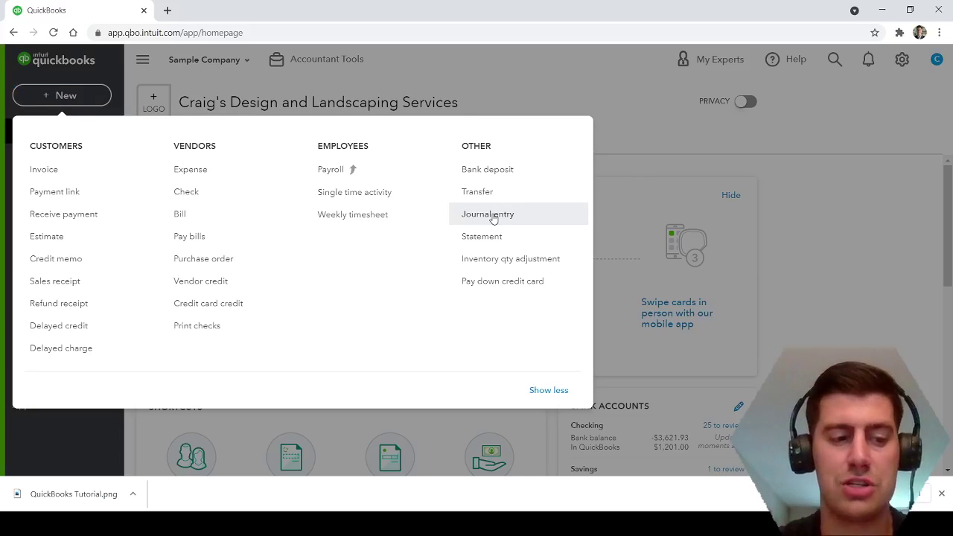
pyautogui.click(492, 215)
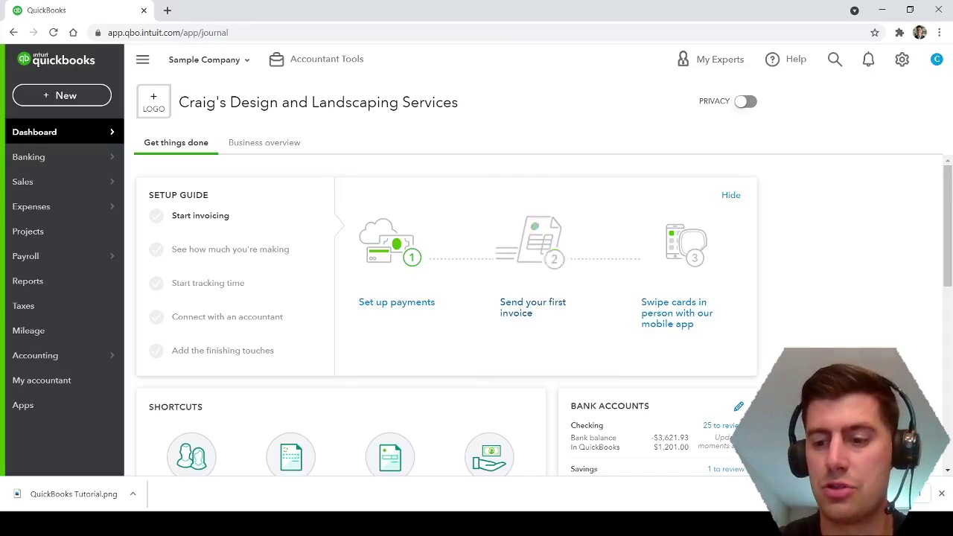
pyautogui.click(942, 494)
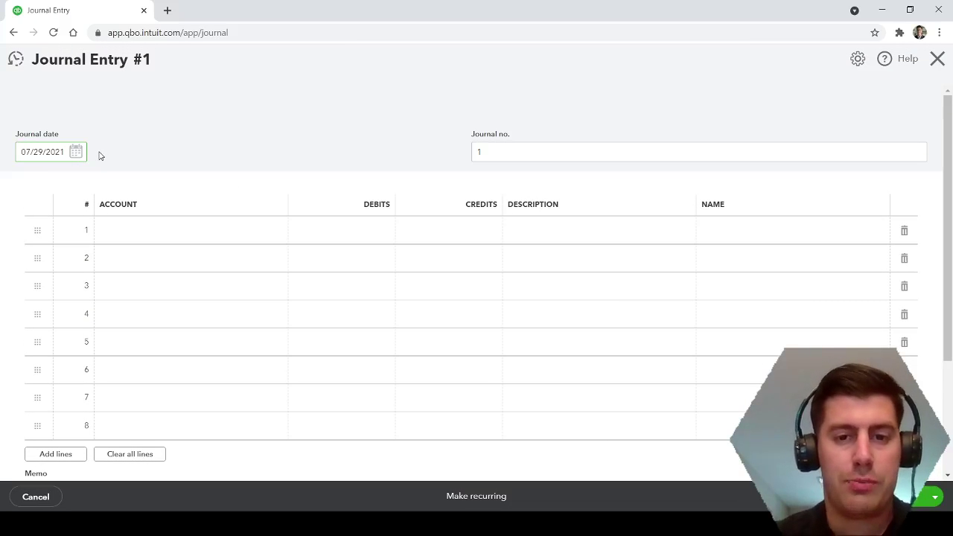
pyautogui.click(74, 153)
pyautogui.click(513, 151)
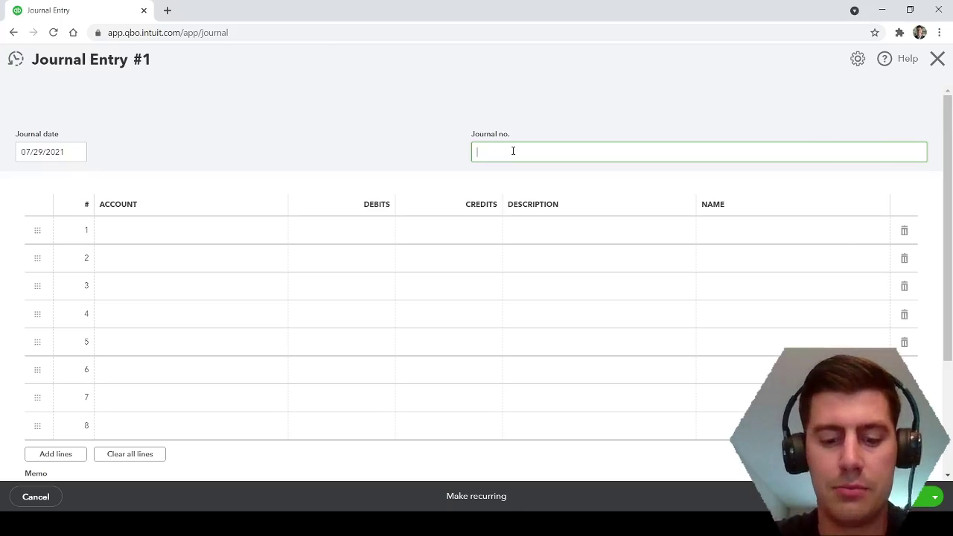
pyautogui.write('Truck')
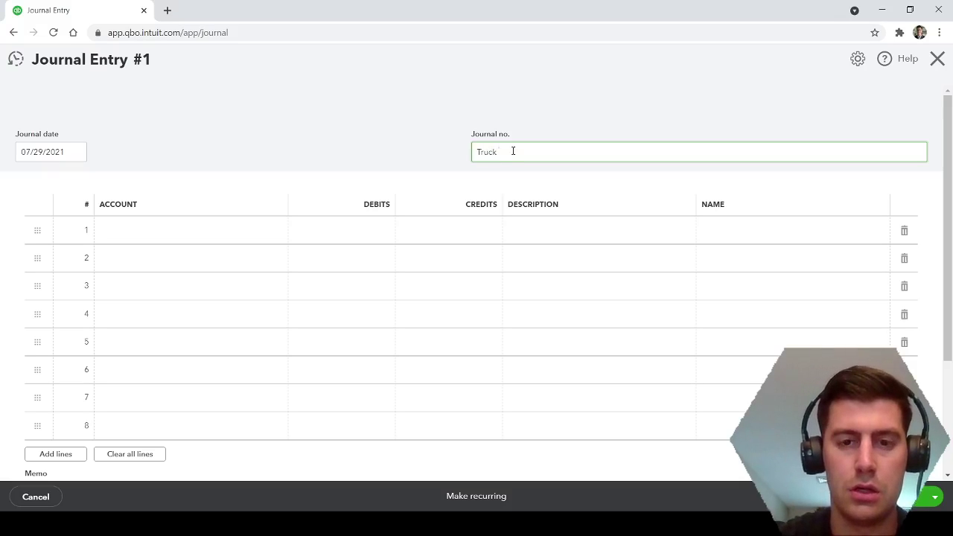
pyautogui.write(' 1 Purchase')
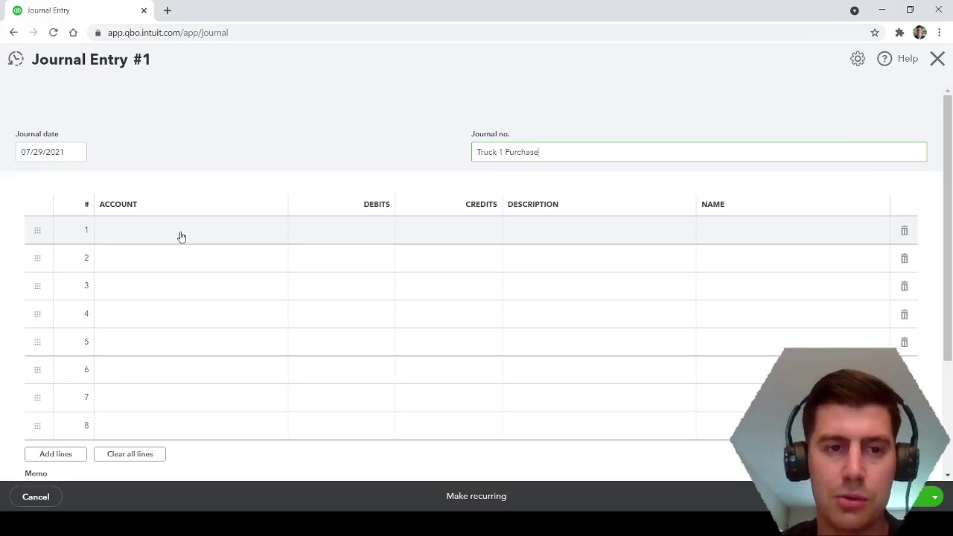
# From line 1's account list, add a new Fixed Assets account with detail type Vehicles
pyautogui.click(181, 234)
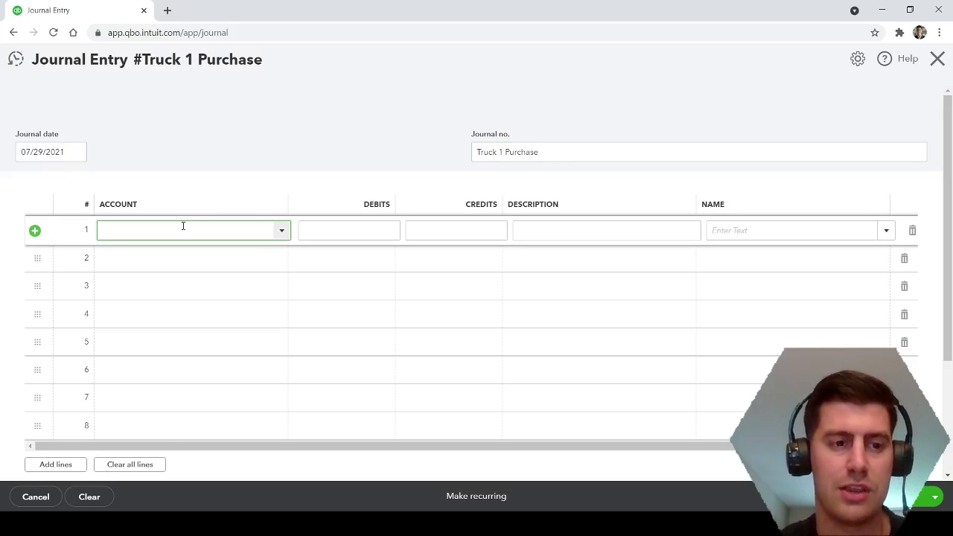
pyautogui.click(282, 231)
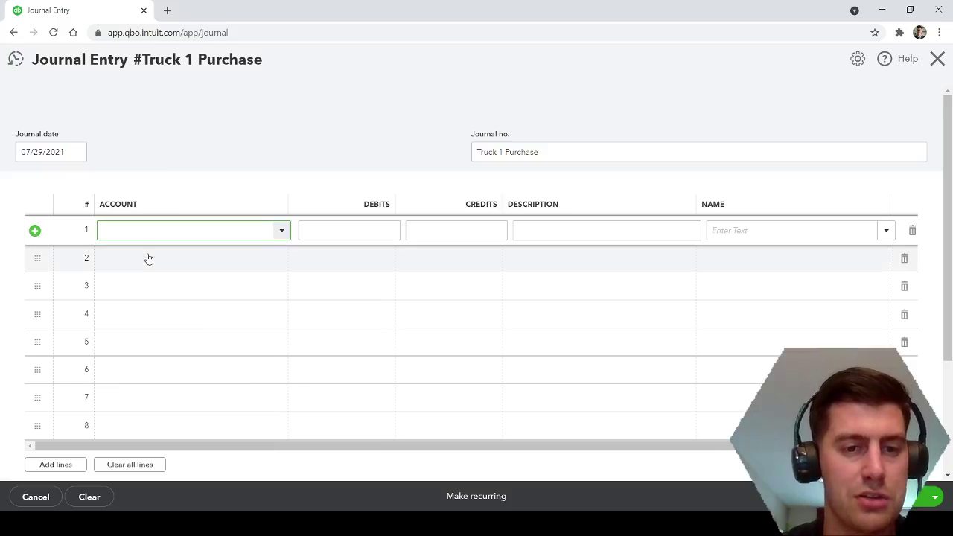
pyautogui.click(150, 223)
pyautogui.click(319, 142)
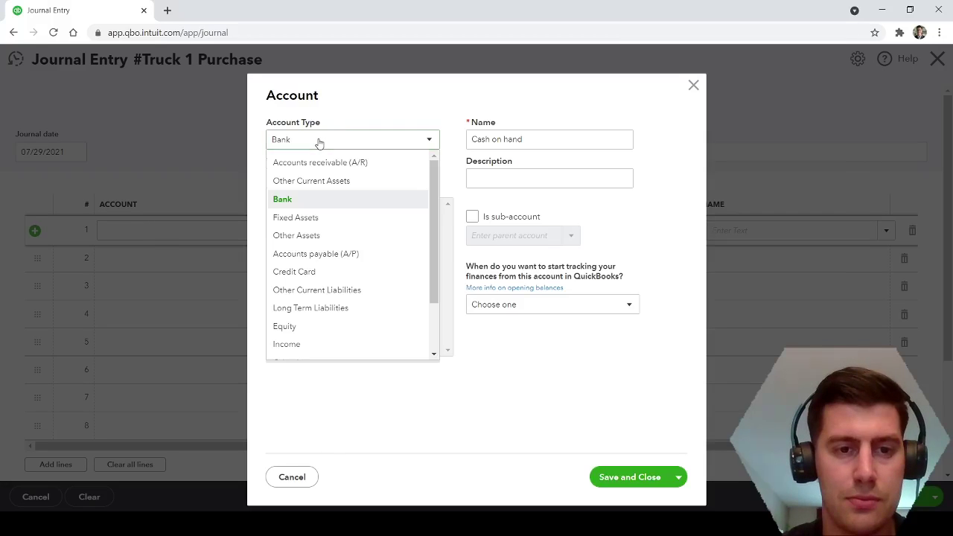
pyautogui.click(316, 222)
pyautogui.click(355, 185)
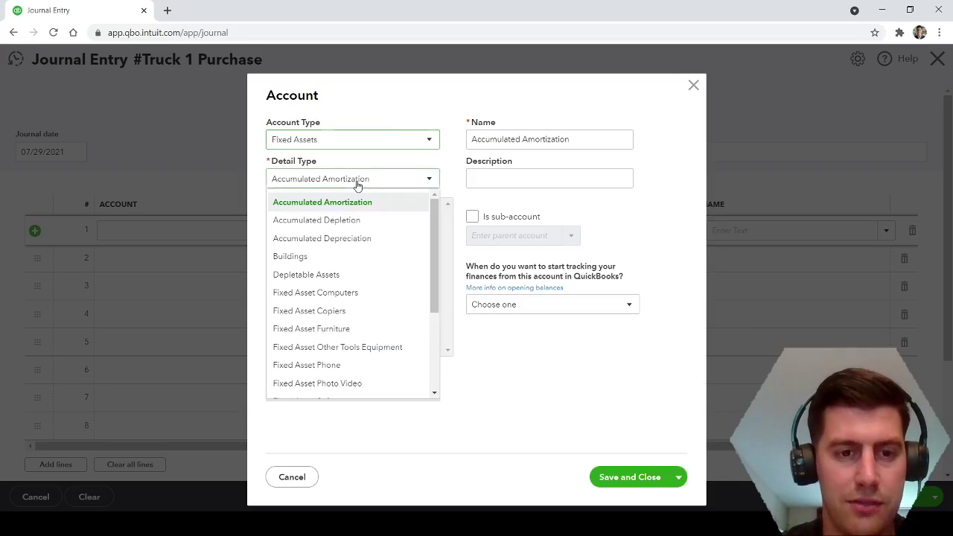
pyautogui.scroll(-1, 355, 305)
pyautogui.scroll(-1, 356, 311)
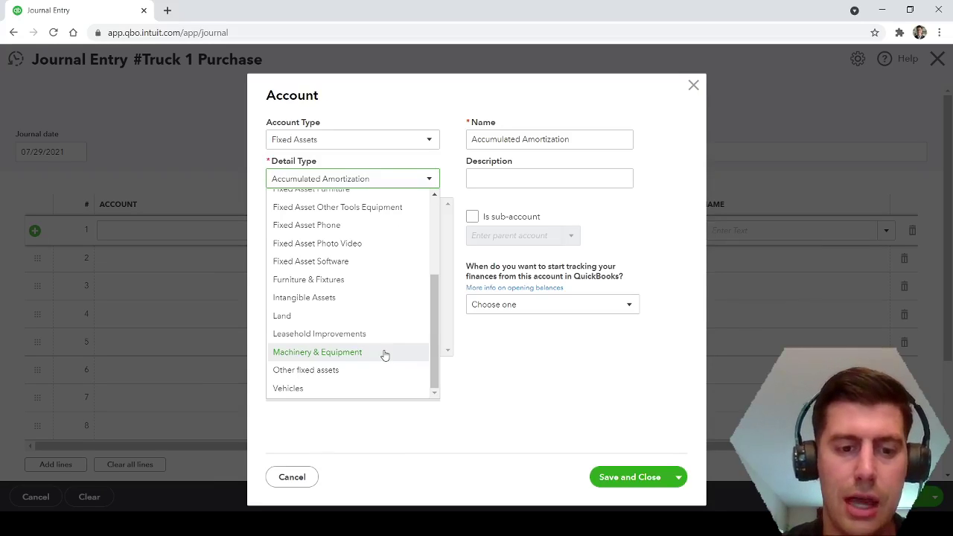
pyautogui.click(336, 390)
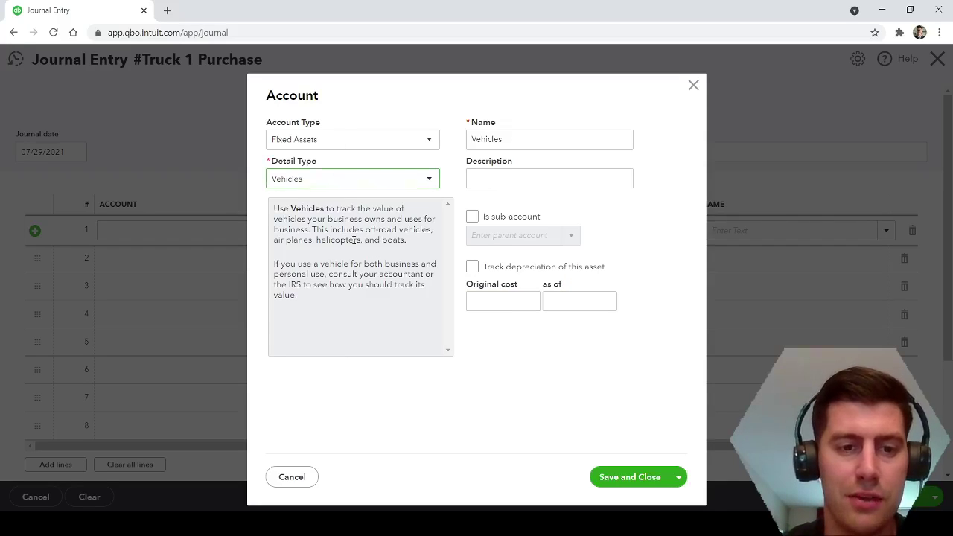
# Rename the new account to 'Truck 1' and save it onto line 1
pyautogui.moveTo(274, 209); pyautogui.dragTo(320, 307)
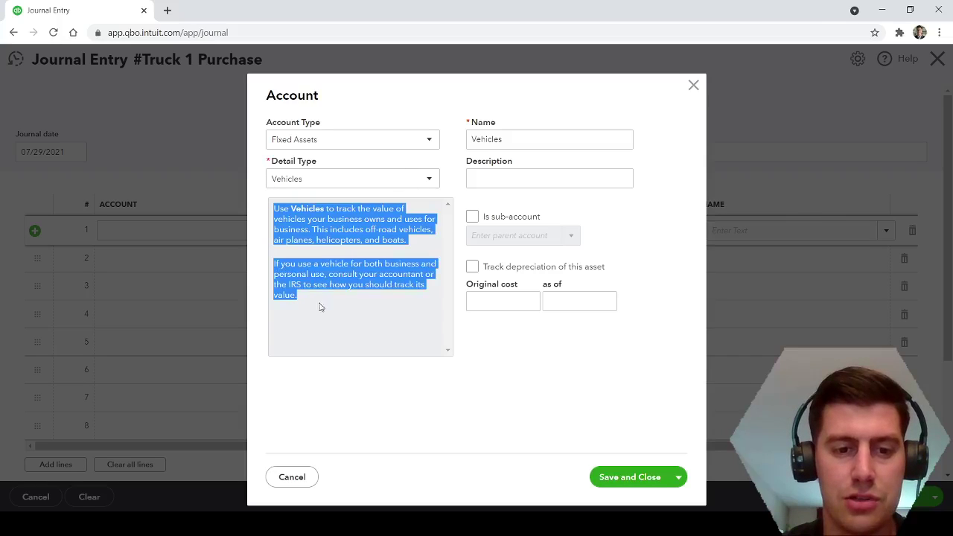
pyautogui.click(410, 251)
pyautogui.click(529, 139)
pyautogui.doubleClick(529, 138)
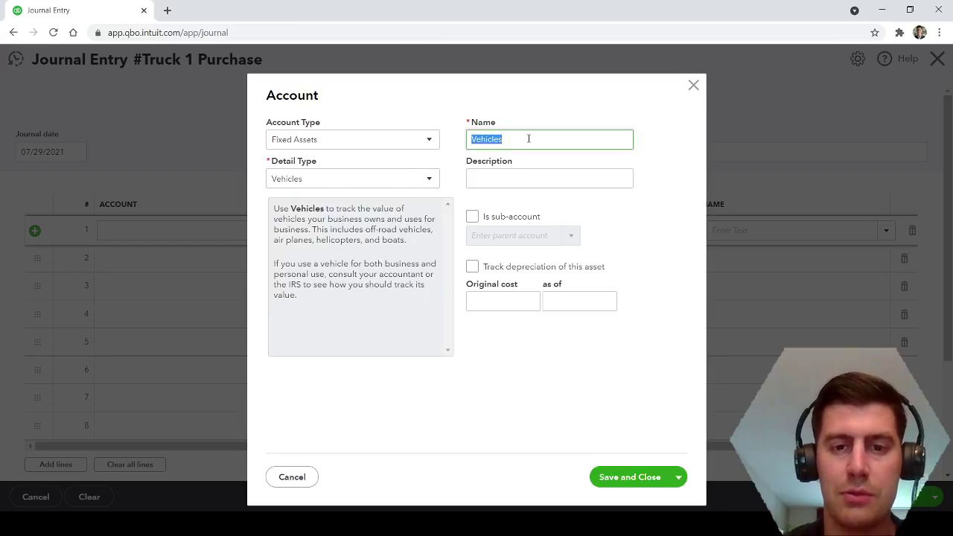
pyautogui.write('Truck 1')
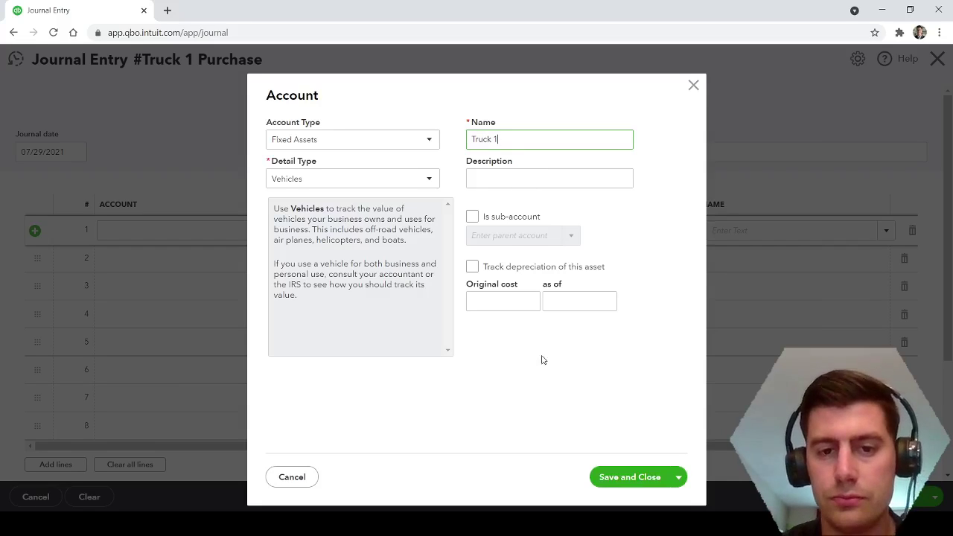
pyautogui.click(625, 478)
# Debit line 1 by 28,000 with the description 'Original Purchase Price of Truck'
pyautogui.click(357, 230)
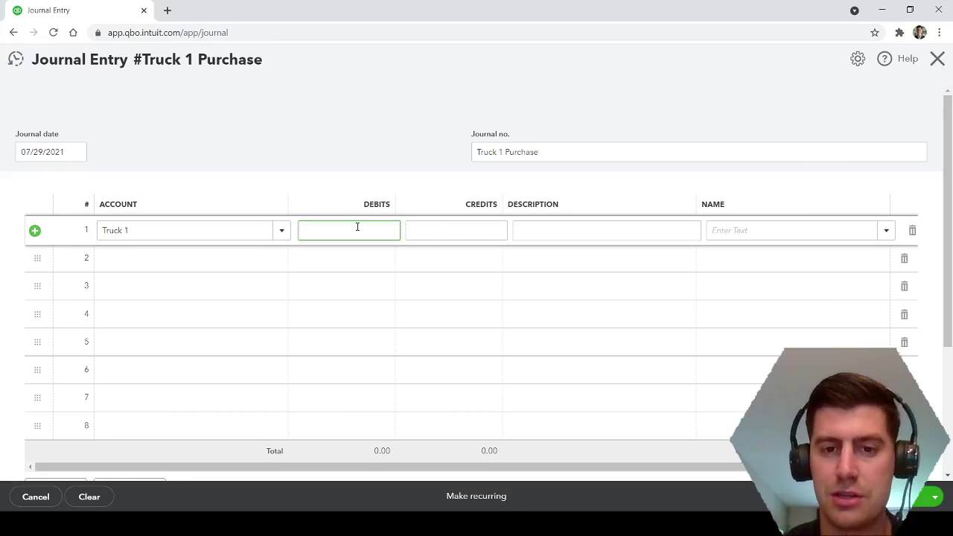
pyautogui.write('28000')
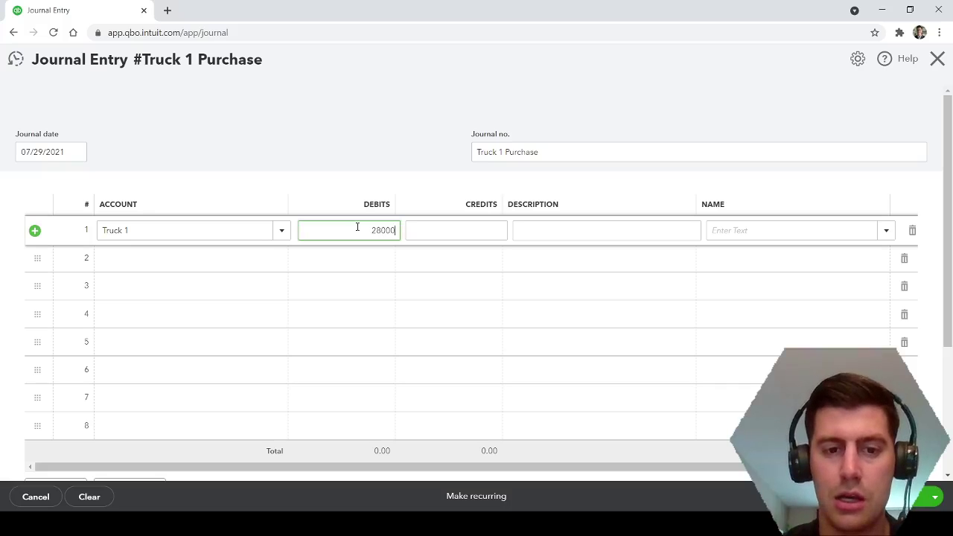
pyautogui.click(321, 126)
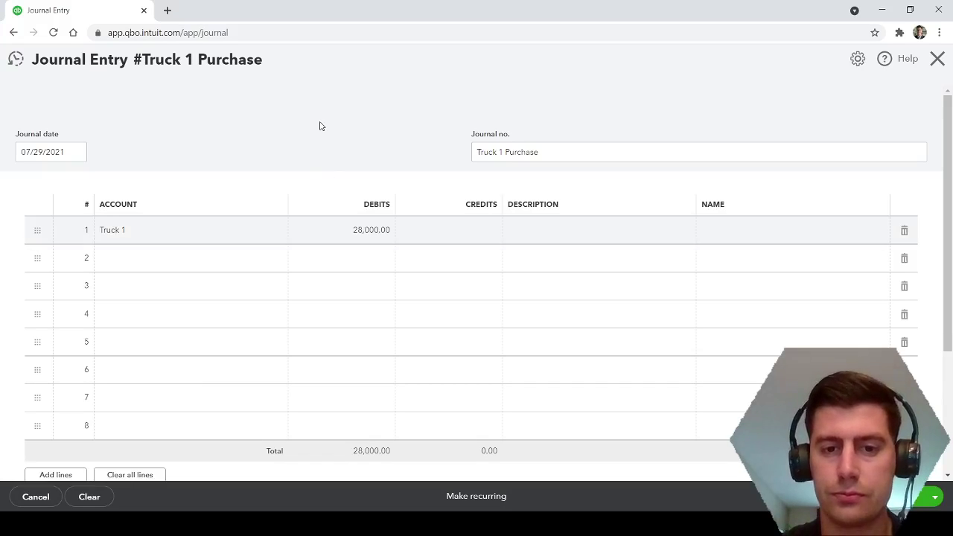
pyautogui.click(620, 234)
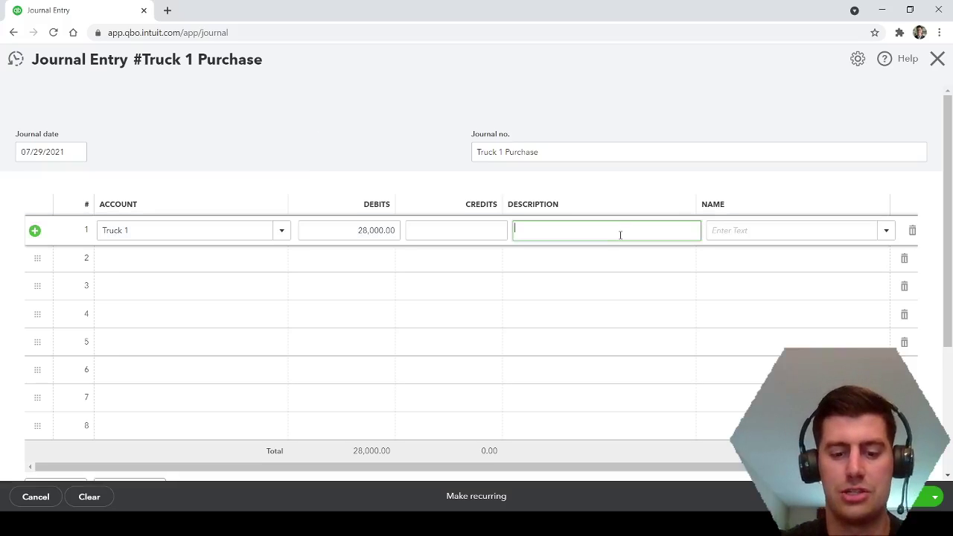
pyautogui.write('Original Pu')
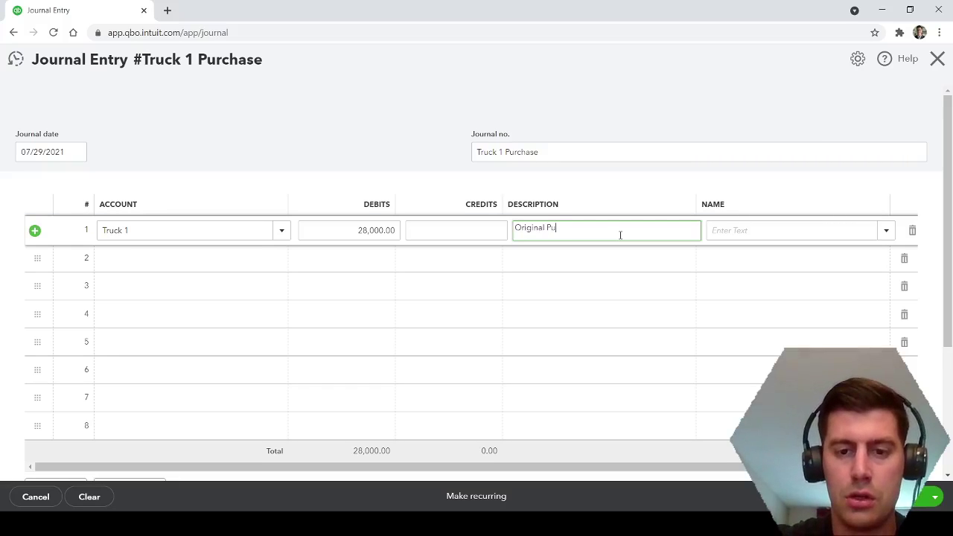
pyautogui.write('rchase Price ')
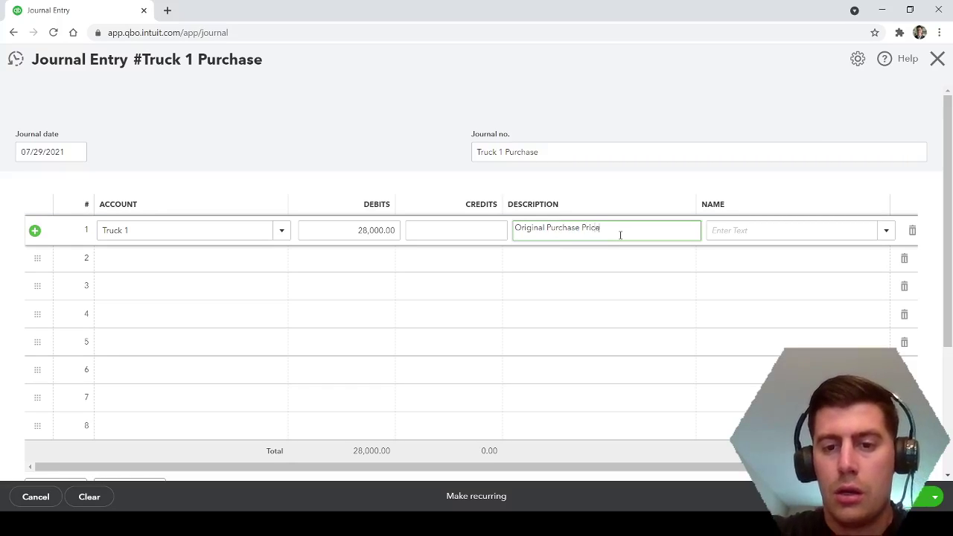
pyautogui.write('of Tru')
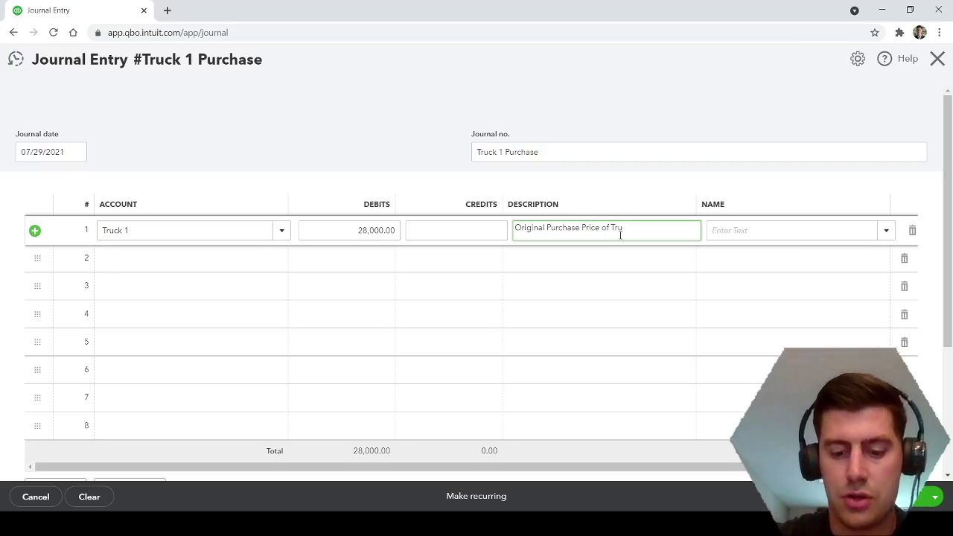
pyautogui.write('kck')
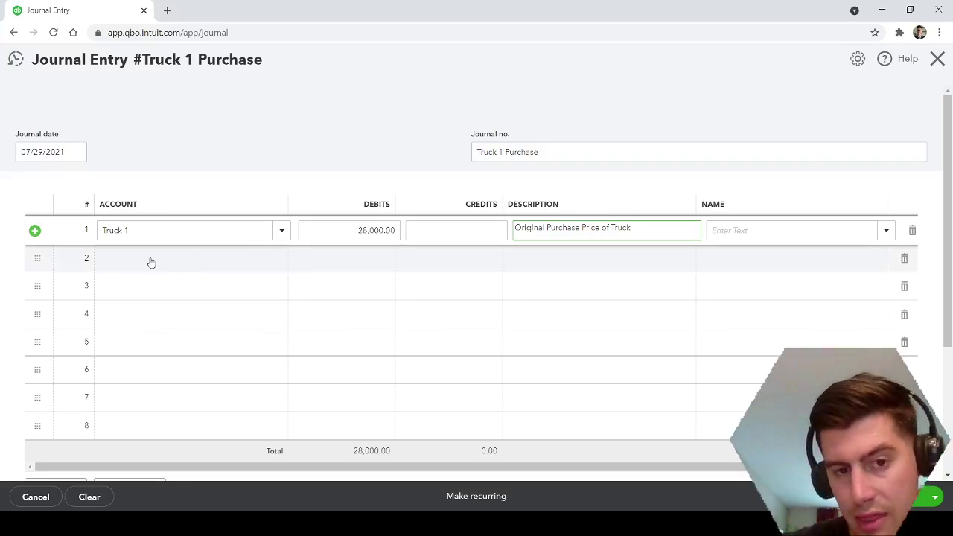
# From line 2's account list, add a new Long Term Liabilities account with detail type Notes Payable
pyautogui.click(151, 260)
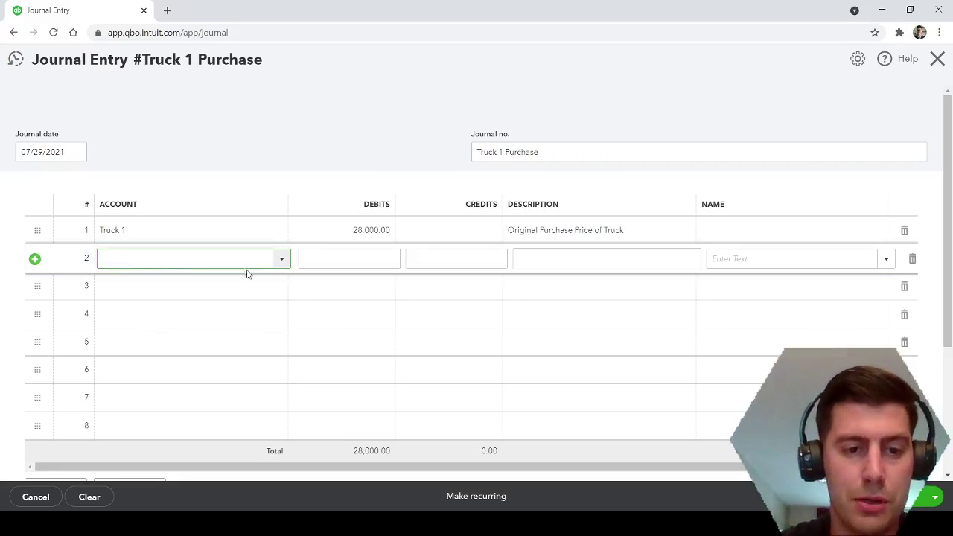
pyautogui.click(280, 259)
pyautogui.click(136, 288)
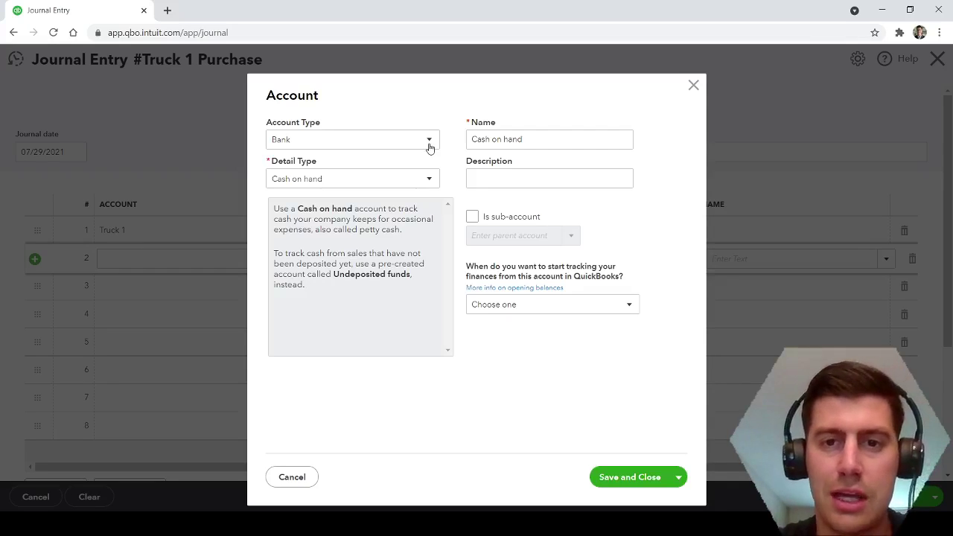
pyautogui.click(430, 145)
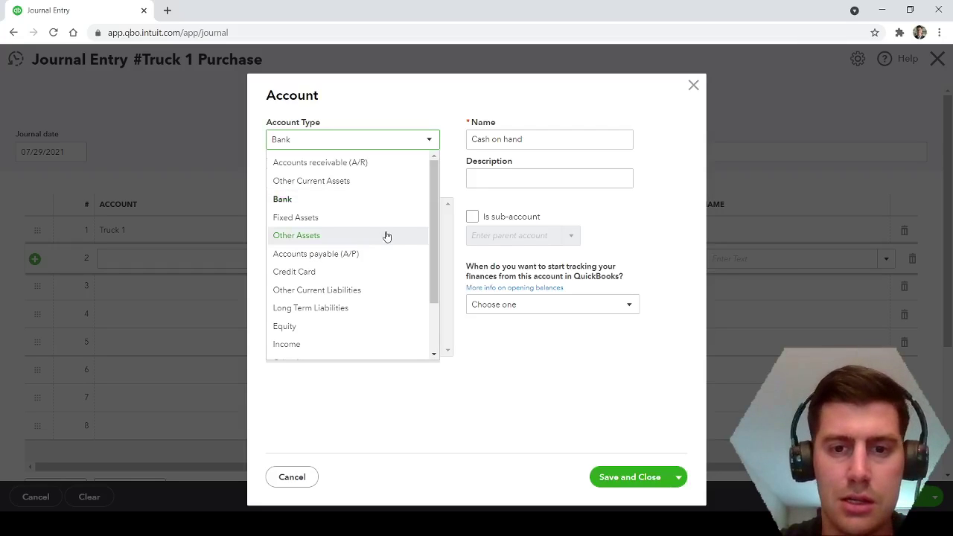
pyautogui.click(353, 310)
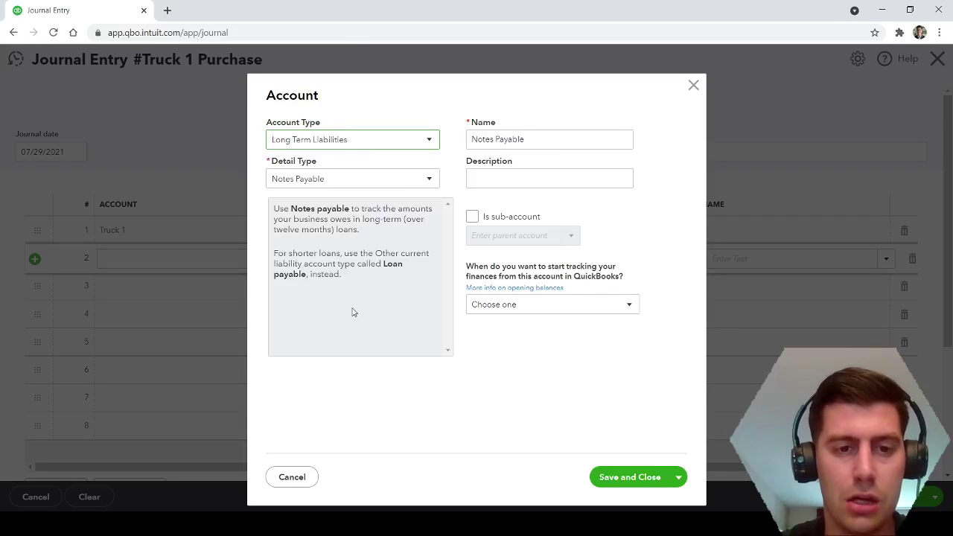
pyautogui.click(430, 143)
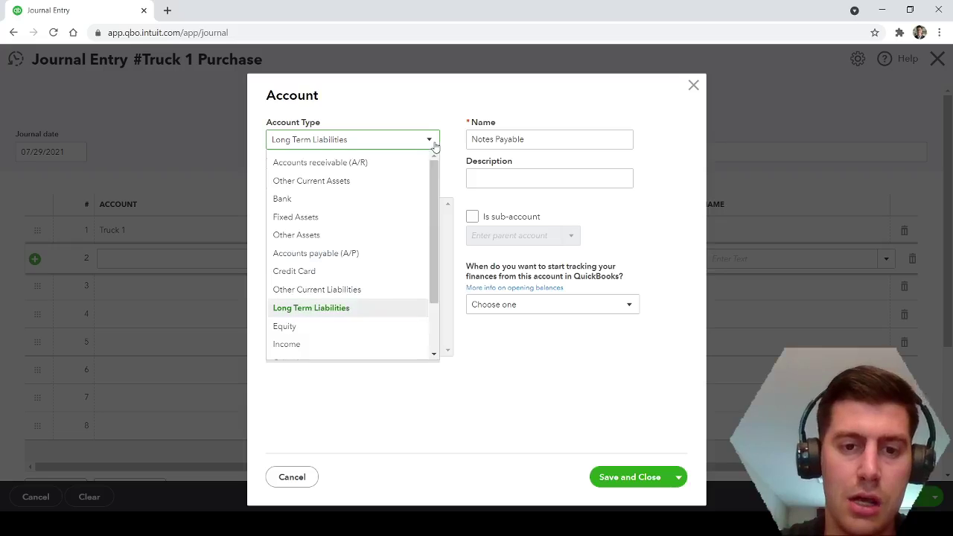
pyautogui.click(353, 316)
pyautogui.click(420, 185)
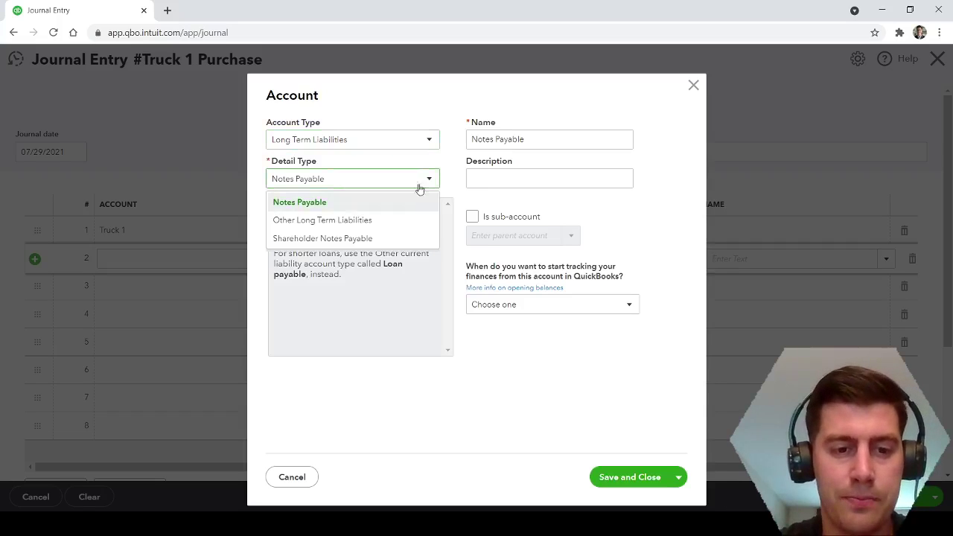
pyautogui.click(395, 209)
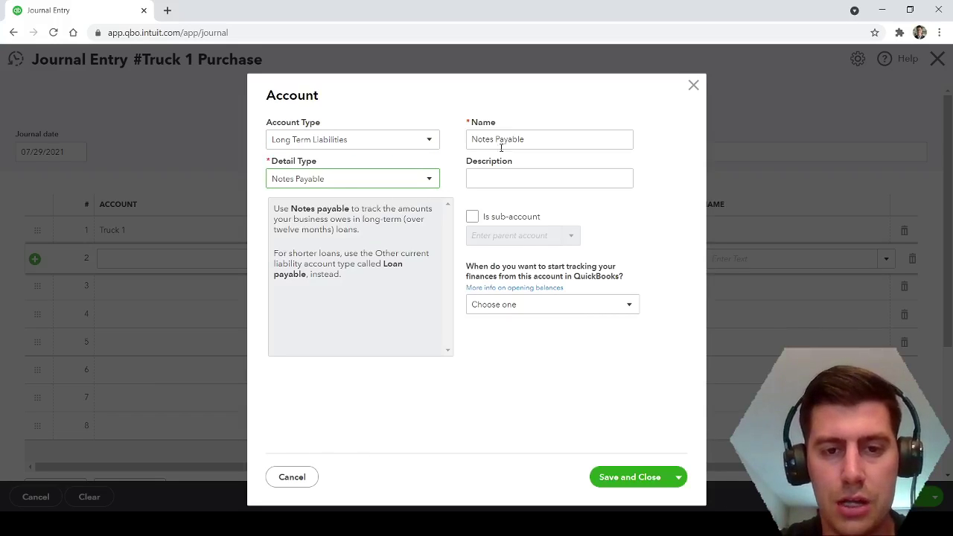
# Name the account 'Truck 1 Loan', save it, and keep line 2's 28,000.00 credit
pyautogui.tripleClick(551, 138)
pyautogui.write('Truck')
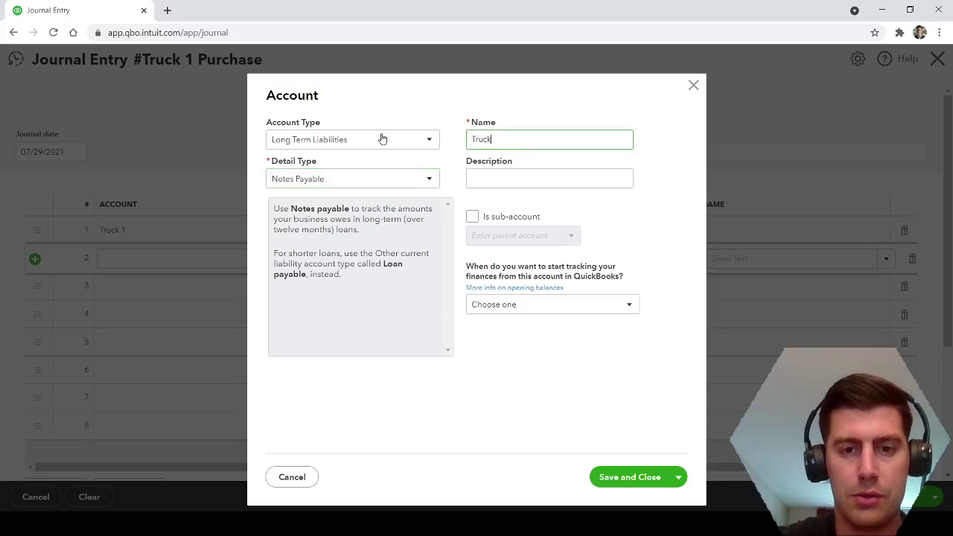
pyautogui.write(' 1 Loan')
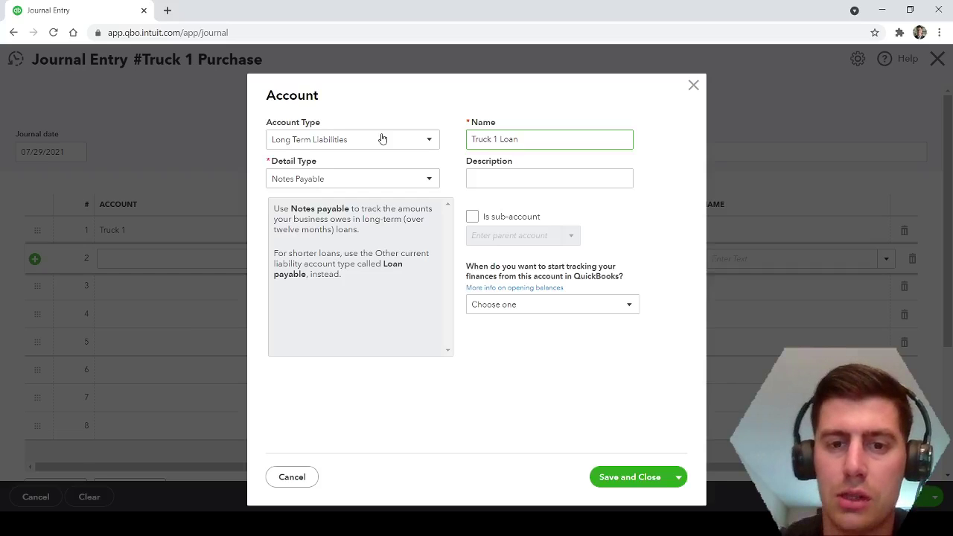
pyautogui.click(639, 478)
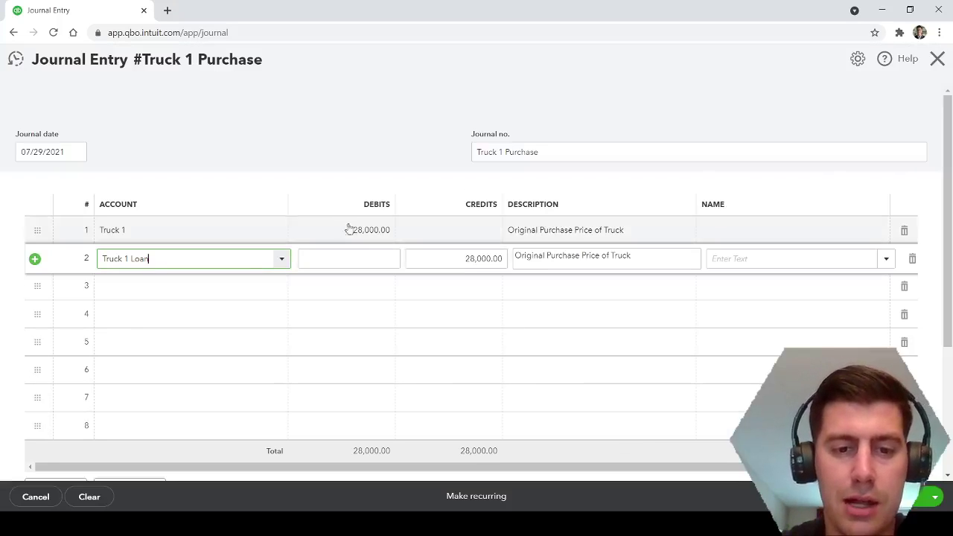
pyautogui.click(455, 260)
pyautogui.click(441, 257)
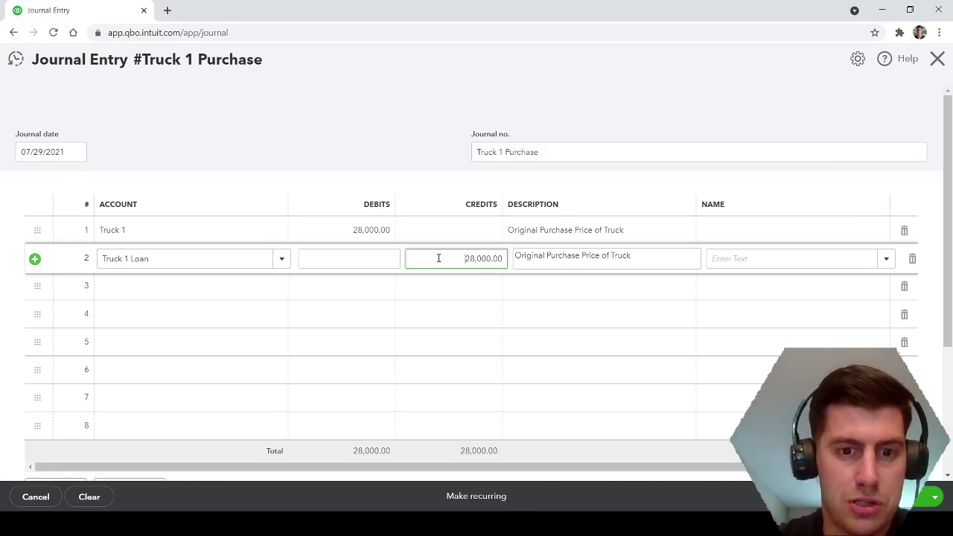
pyautogui.click(420, 140)
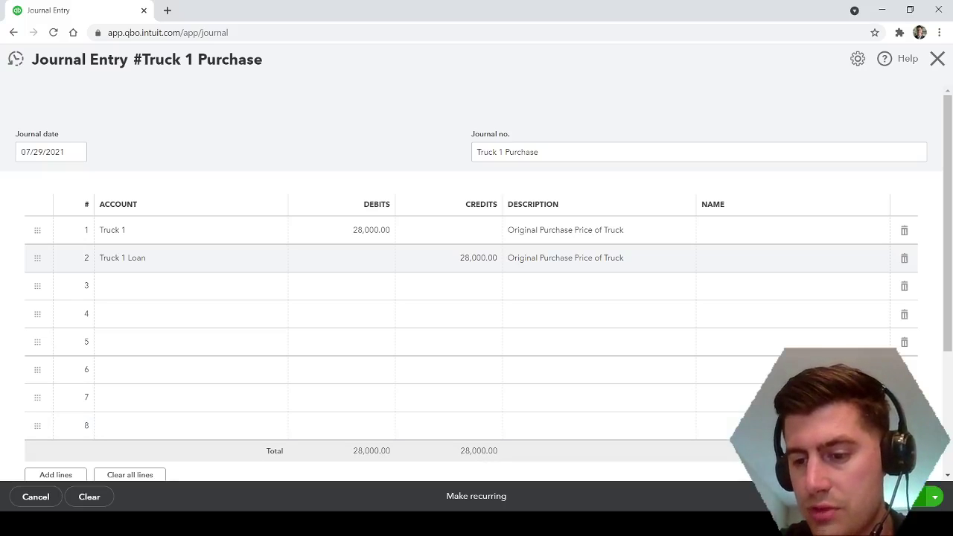
# Save the Truck 1 Purchase entry, start another, and debit Opening Balance Equity 28,000 on line 1
pyautogui.hotkey('ctrl', 'alt', 's')
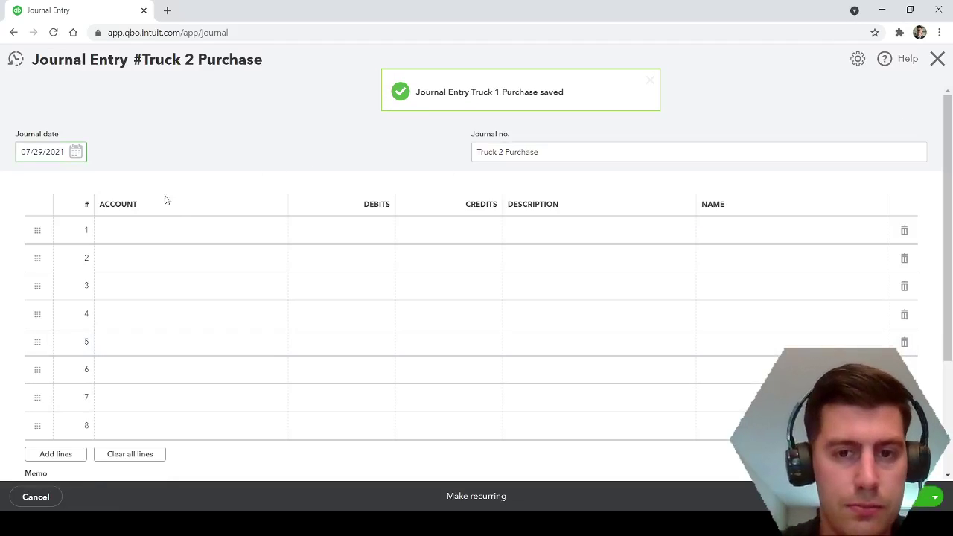
pyautogui.click(166, 230)
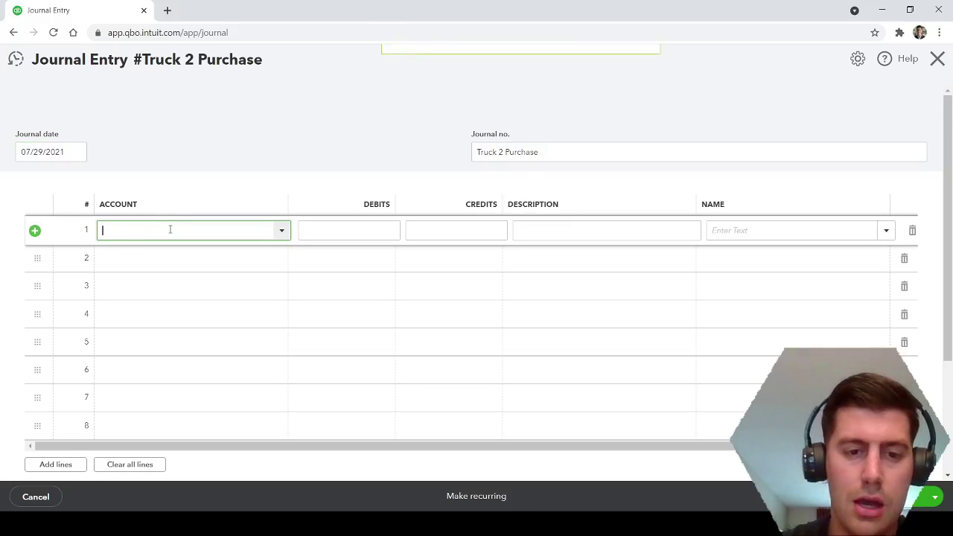
pyautogui.write('open')
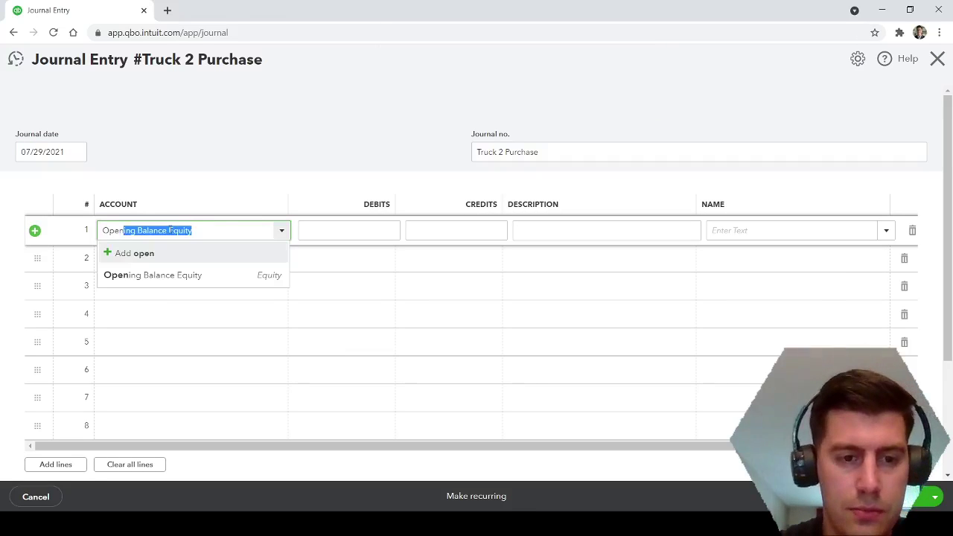
pyautogui.click(179, 276)
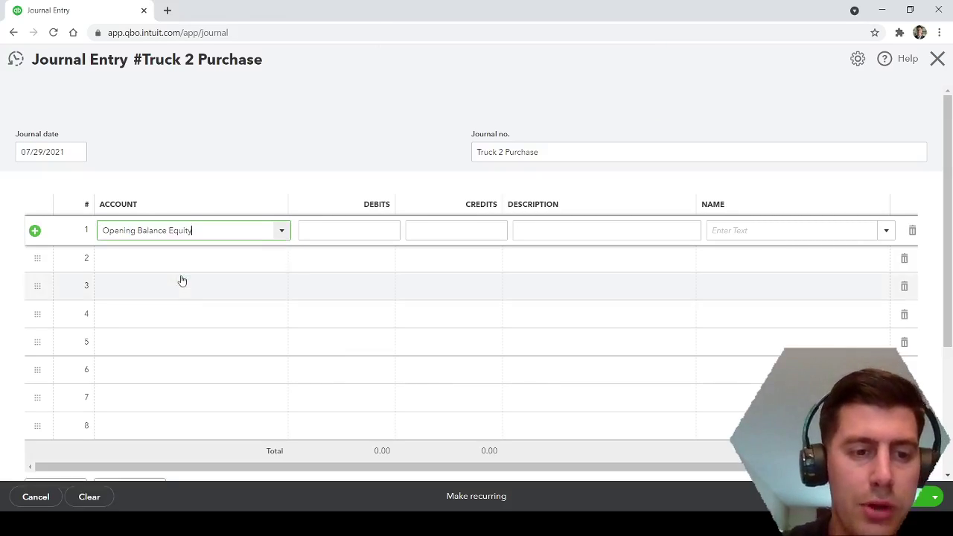
pyautogui.click(393, 230)
pyautogui.write('28000')
pyautogui.press('Tab')
# Set line 2 to Truck 1 Loan and debit the Truck account 28,000 on line 3
pyautogui.click(186, 265)
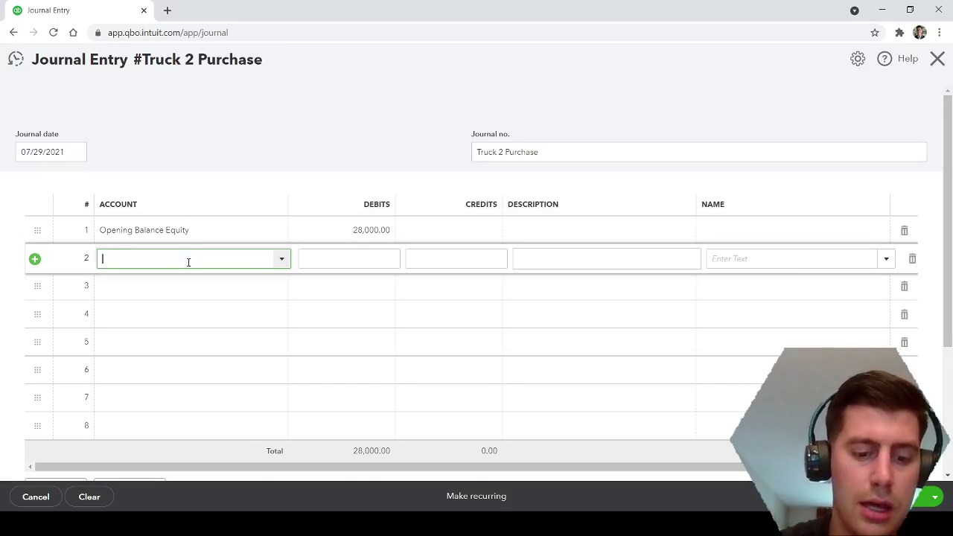
pyautogui.write('truck')
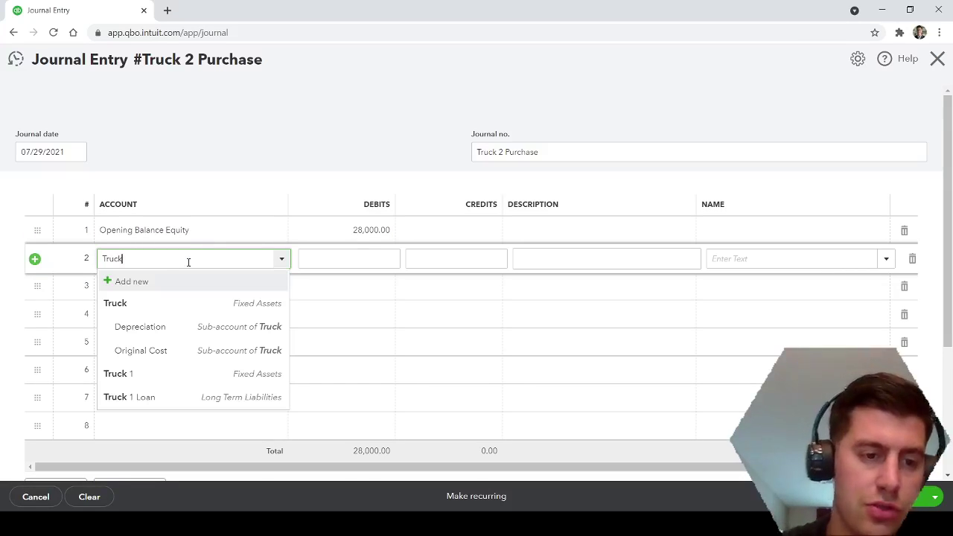
pyautogui.click(170, 411)
pyautogui.click(313, 133)
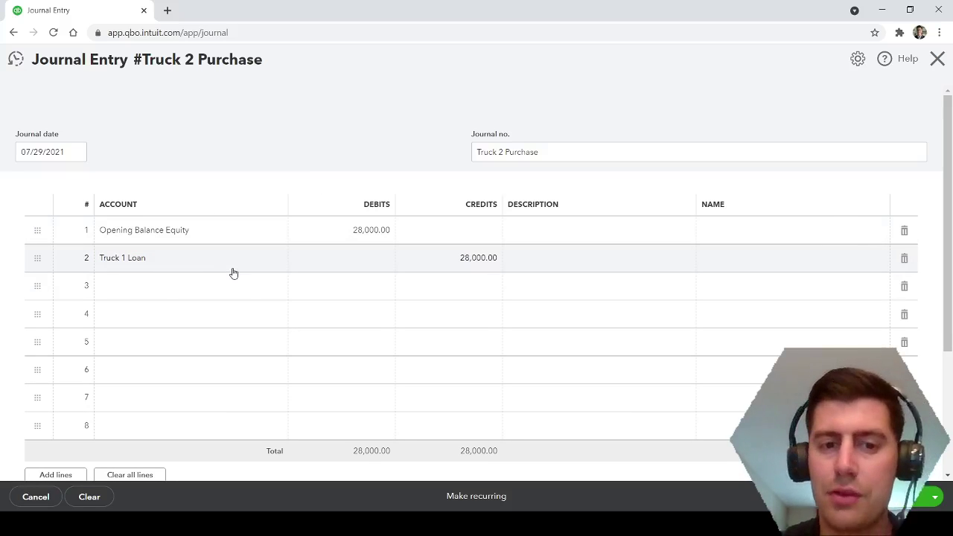
pyautogui.click(205, 292)
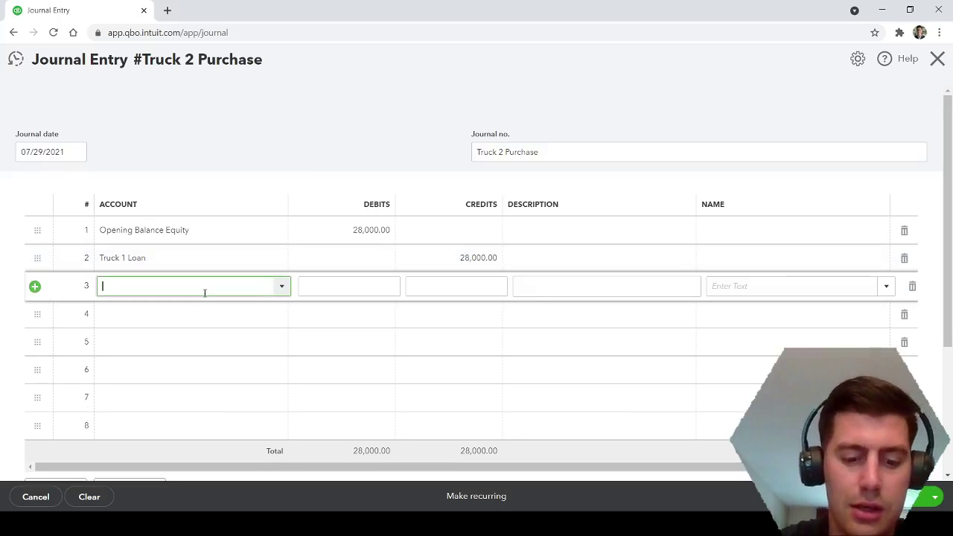
pyautogui.write('Truck')
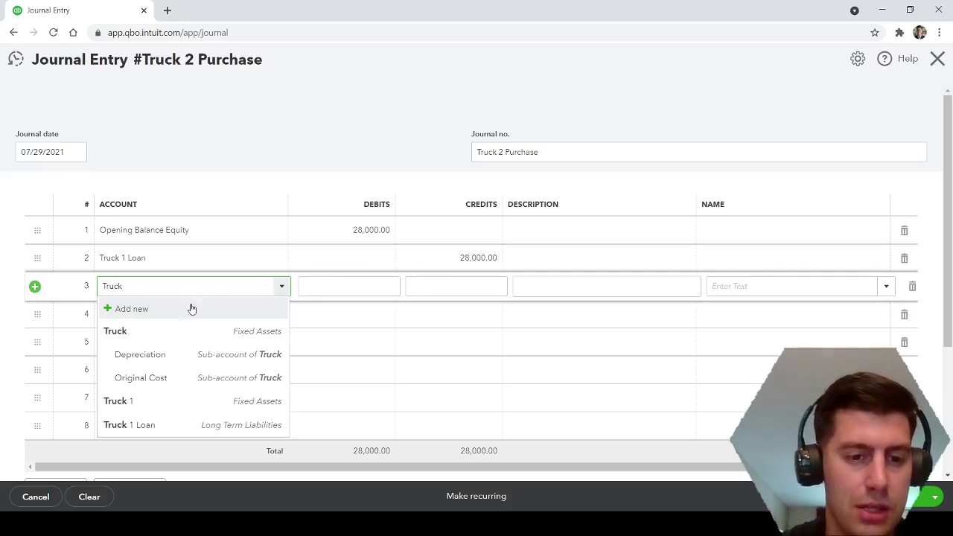
pyautogui.click(196, 330)
pyautogui.click(358, 285)
pyautogui.write('28,000')
pyautogui.click(208, 318)
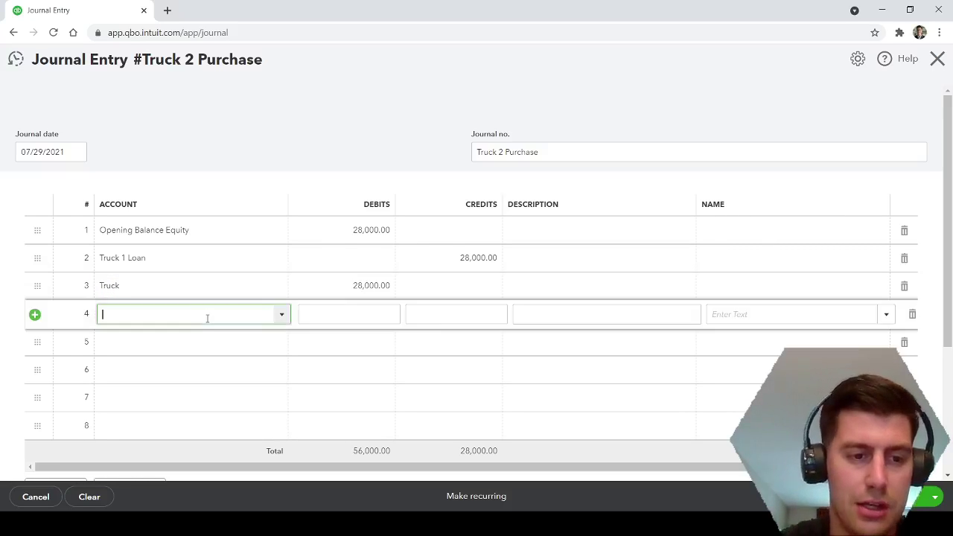
# Add Opening Balance Equity on line 4, delete lines 4 and 1, and close the entry
pyautogui.write('Opening Balance Equity')
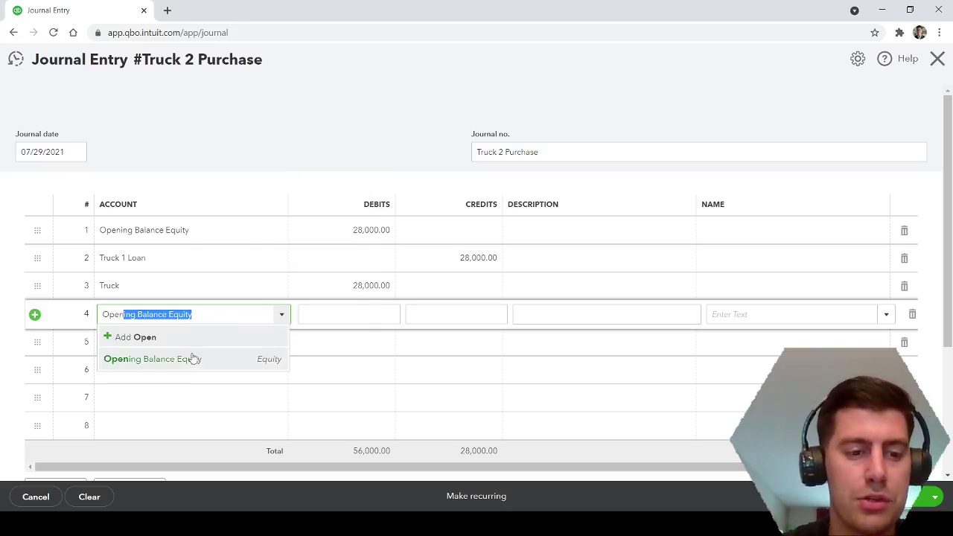
pyautogui.click(192, 361)
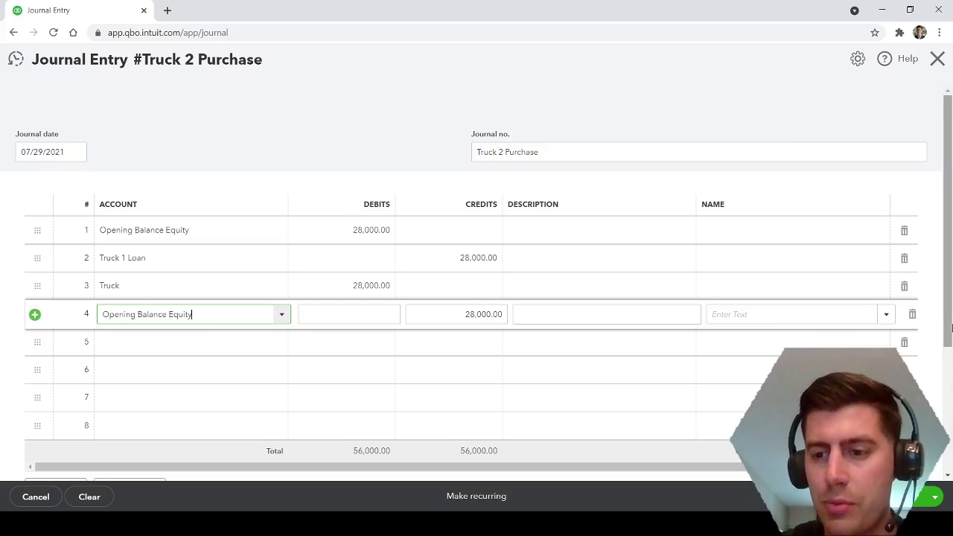
pyautogui.click(913, 316)
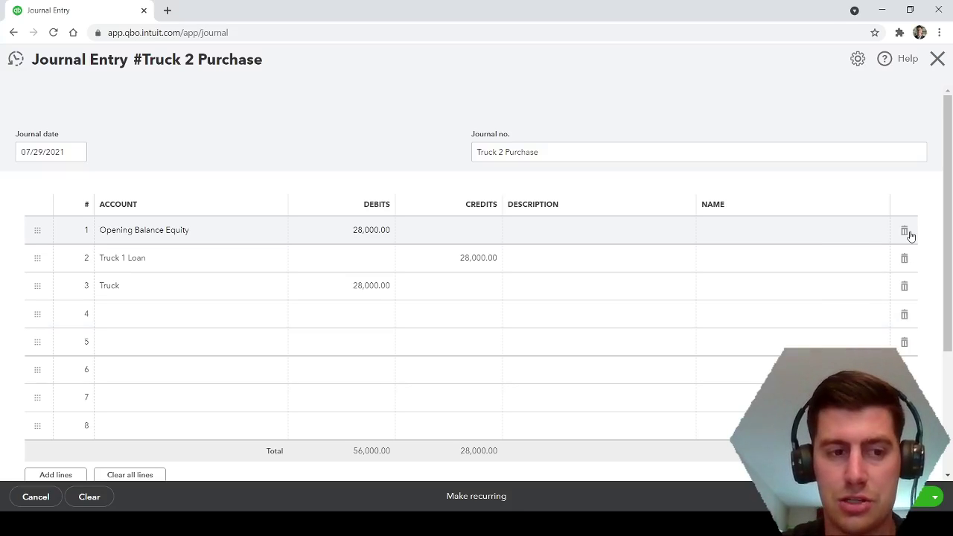
pyautogui.click(910, 235)
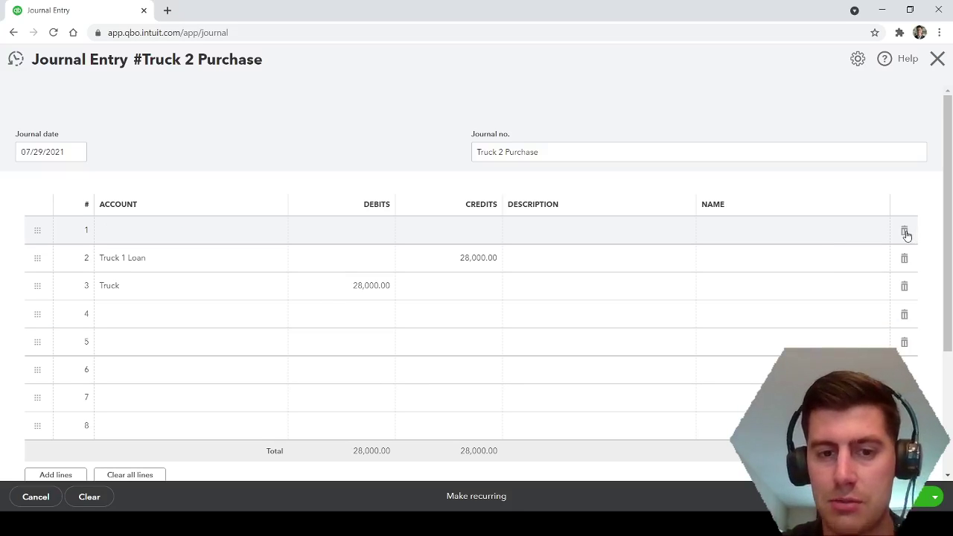
pyautogui.click(938, 58)
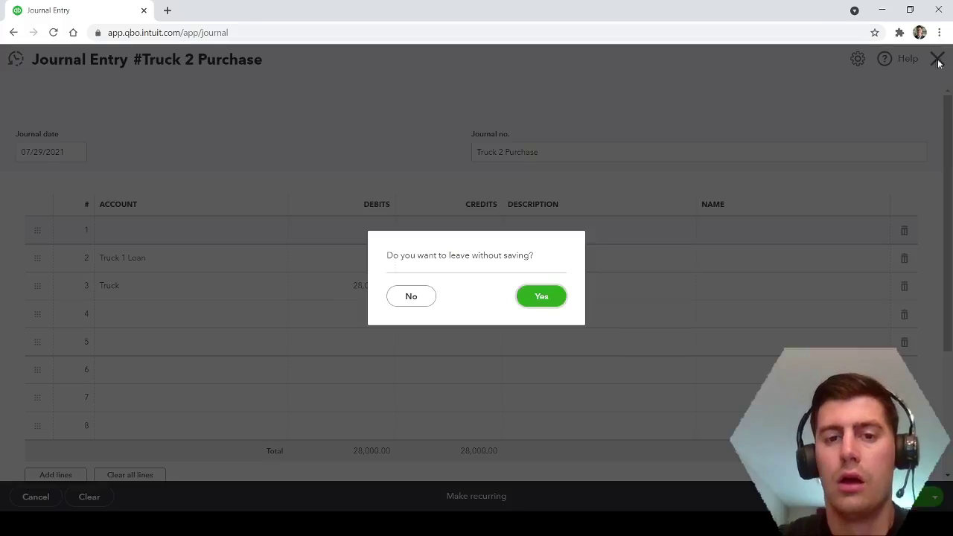
# Leave the entry without saving and open the Balance Sheet report
pyautogui.click(541, 296)
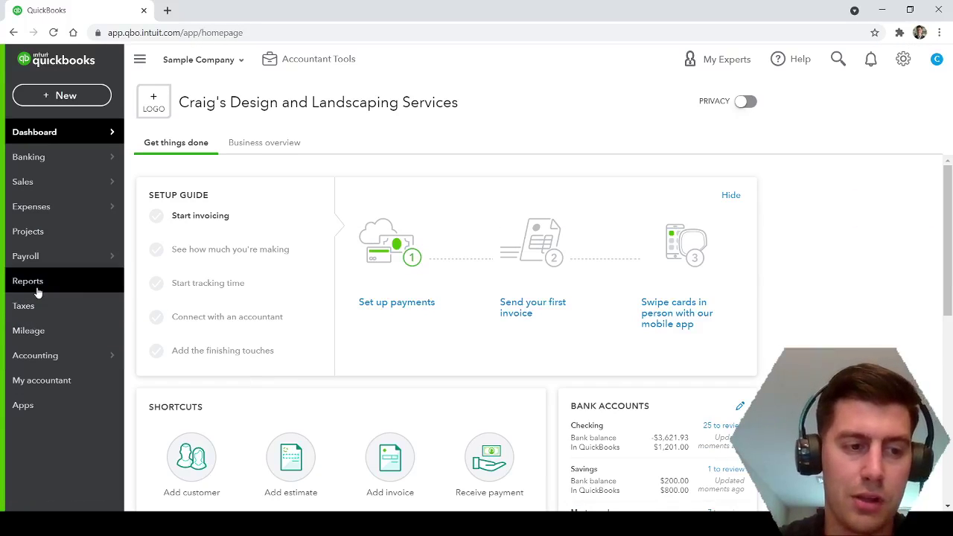
pyautogui.click(88, 286)
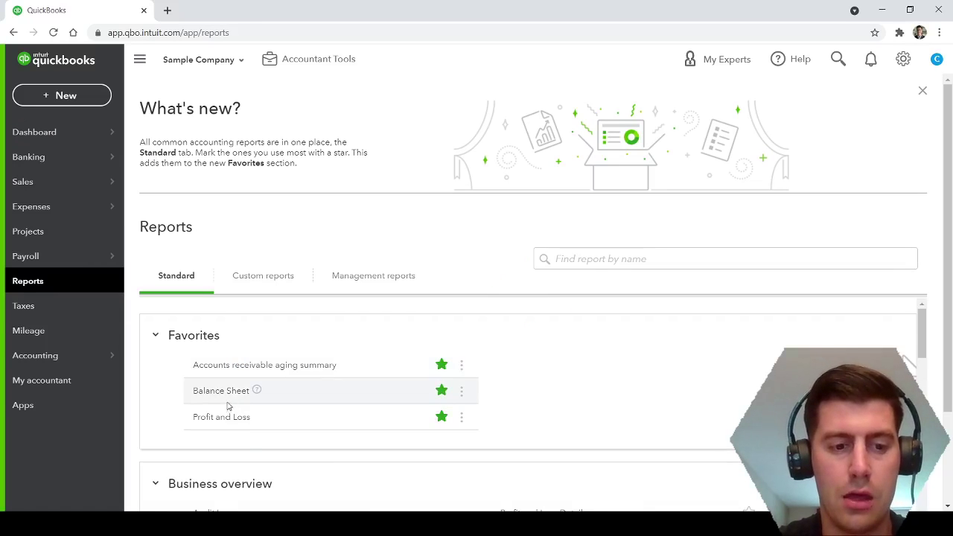
pyautogui.click(229, 400)
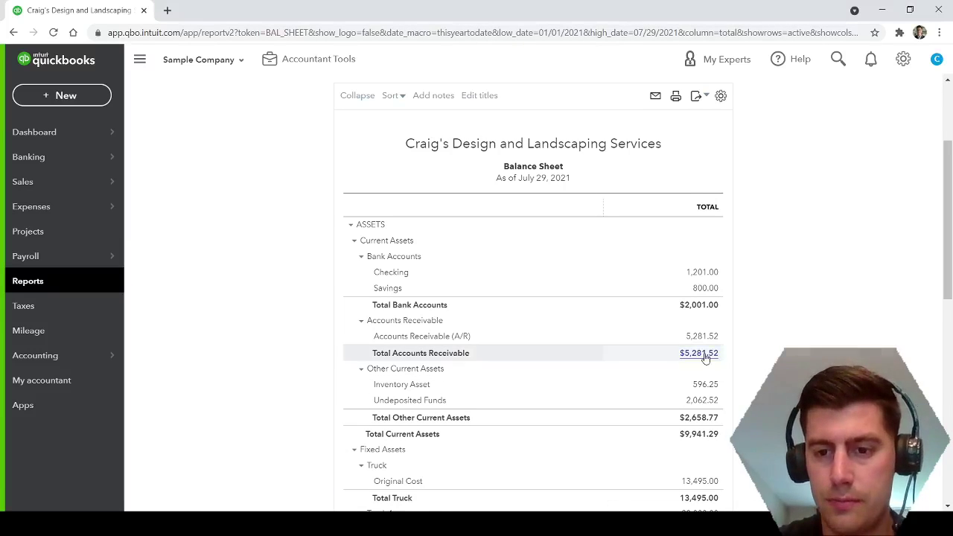
# Scroll the Balance Sheet to check Truck 1 and Truck 1 Loan at 28,000.00 each
pyautogui.scroll(-1, 767, 355)
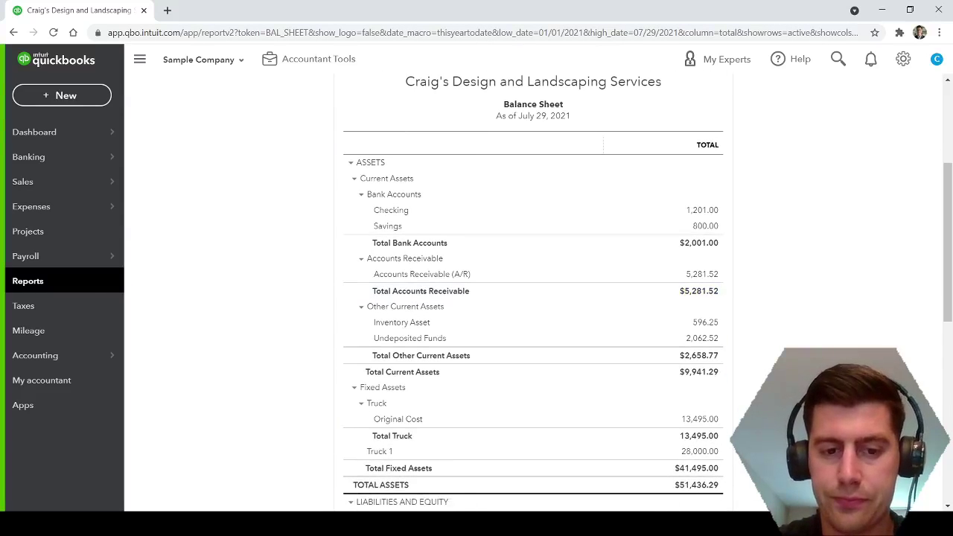
pyautogui.scroll(-1, 766, 355)
pyautogui.scroll(2, 576, 246)
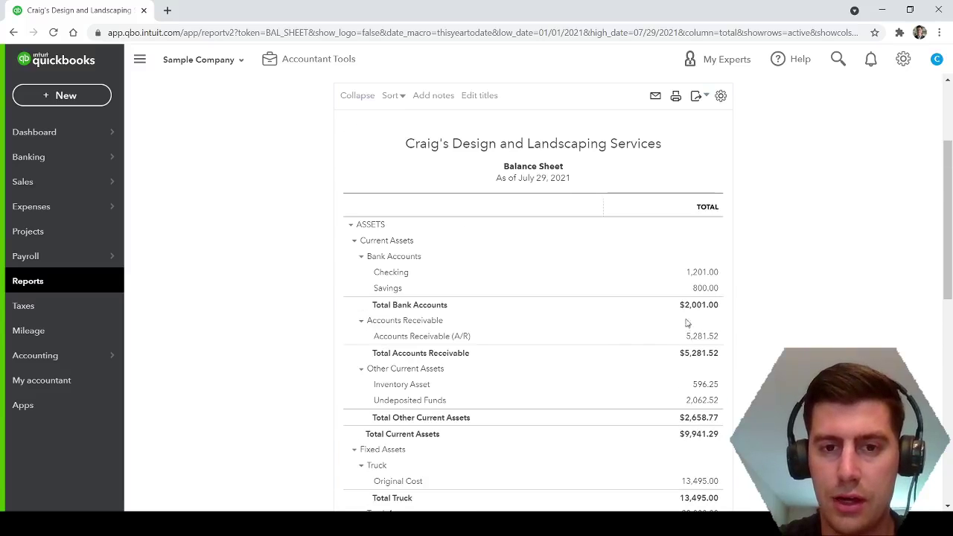
pyautogui.scroll(-1, 593, 365)
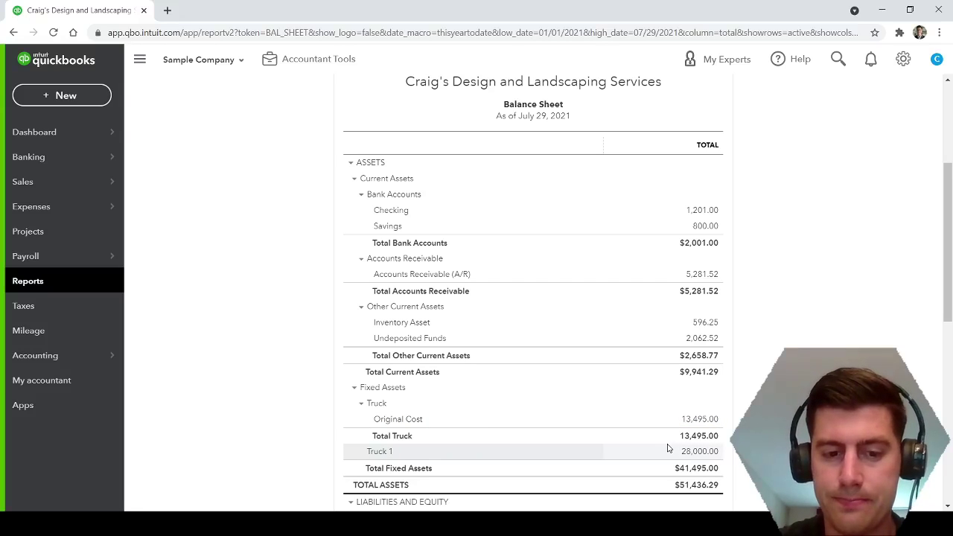
pyautogui.scroll(-1, 669, 448)
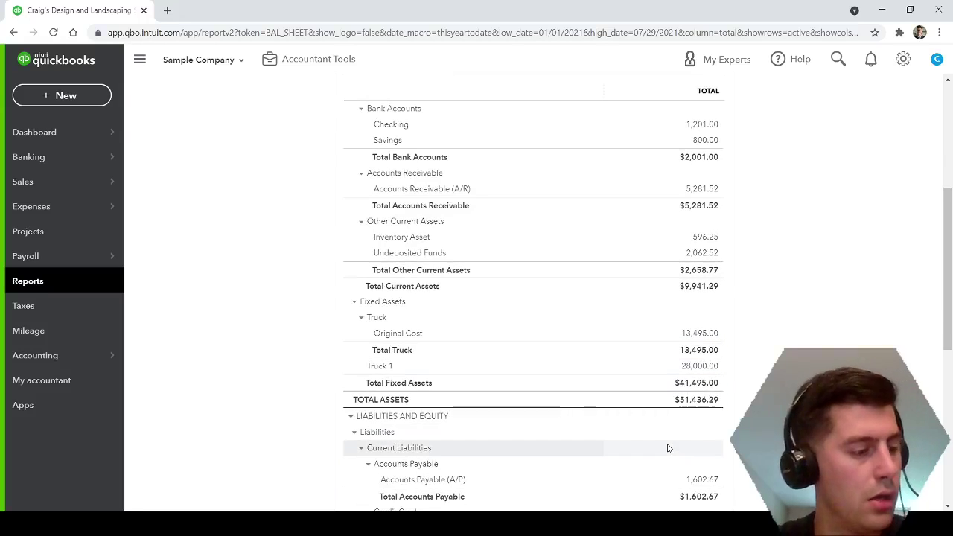
pyautogui.scroll(-2, 668, 448)
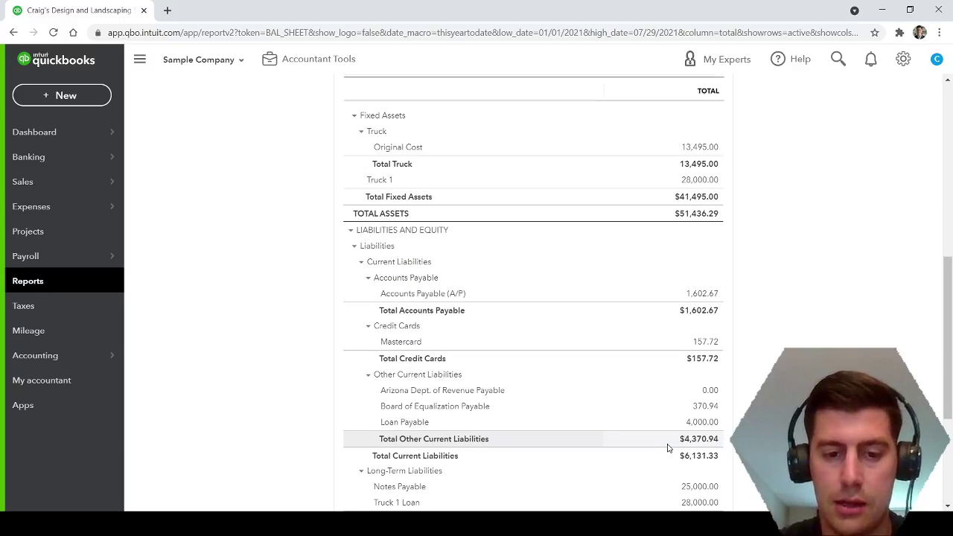
pyautogui.scroll(-1, 669, 448)
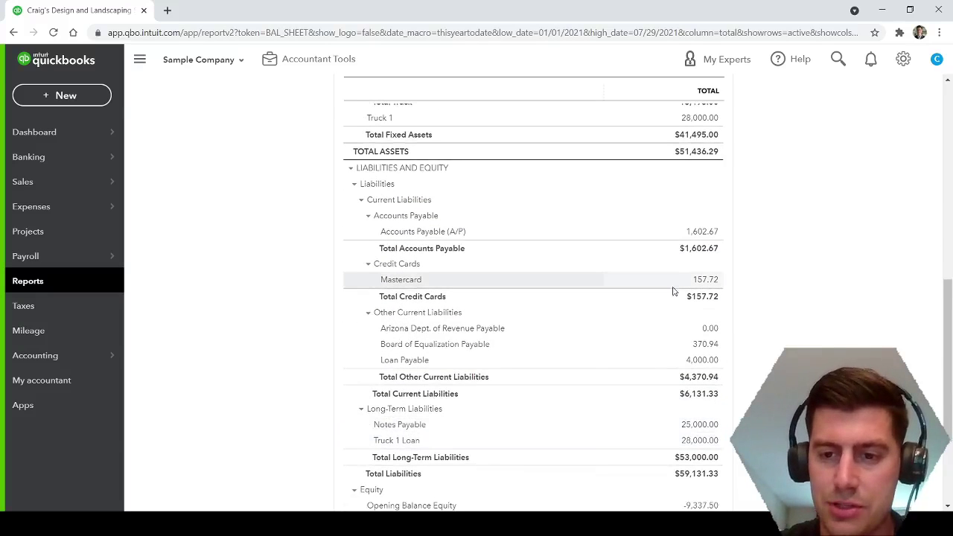
pyautogui.scroll(-1, 623, 417)
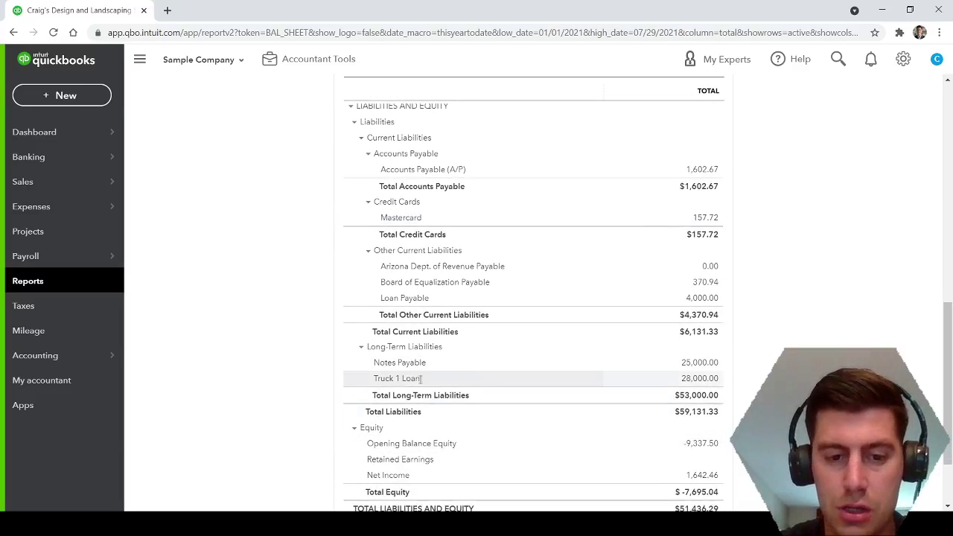
pyautogui.moveTo(374, 378); pyautogui.dragTo(724, 383)
pyautogui.click(727, 381)
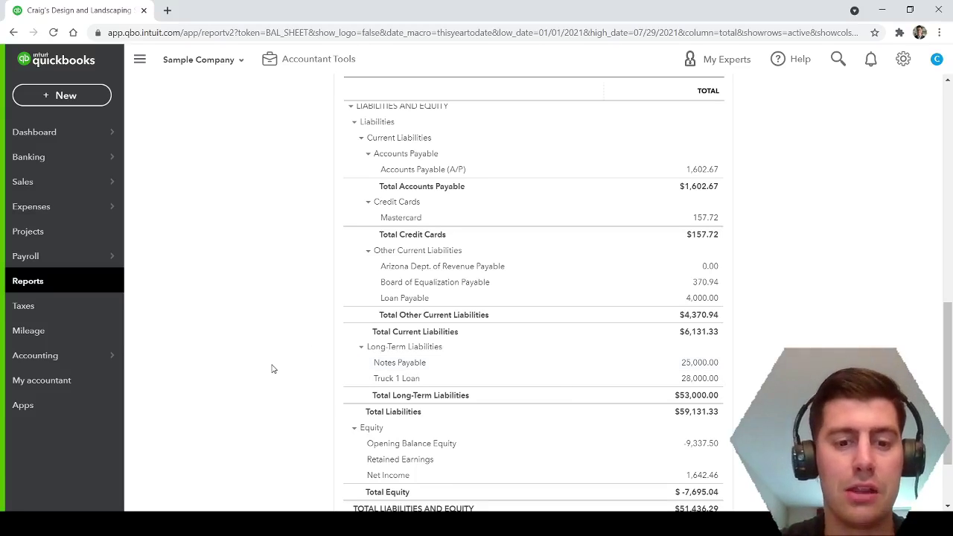
# Start a new journal entry numbered 'Truck 1 PMT 1'
pyautogui.click(49, 97)
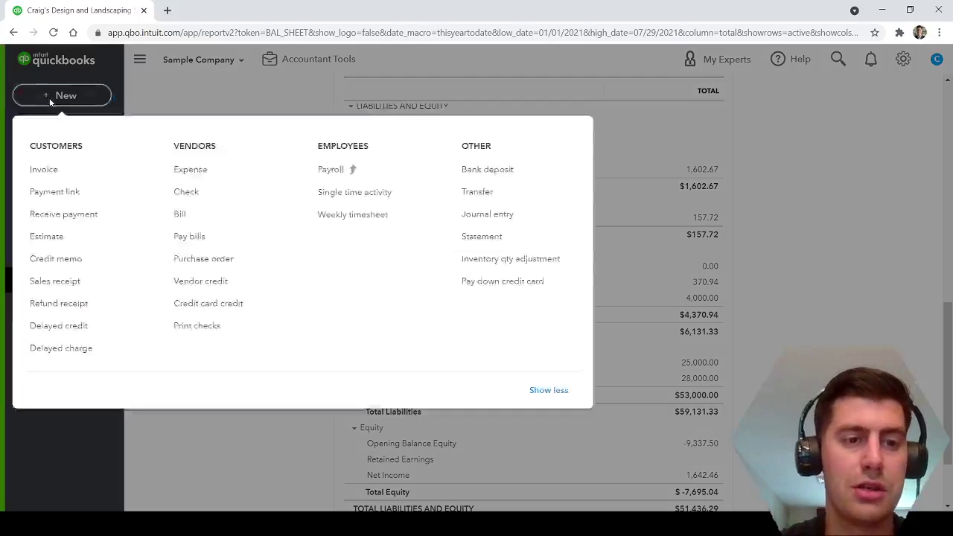
pyautogui.click(497, 218)
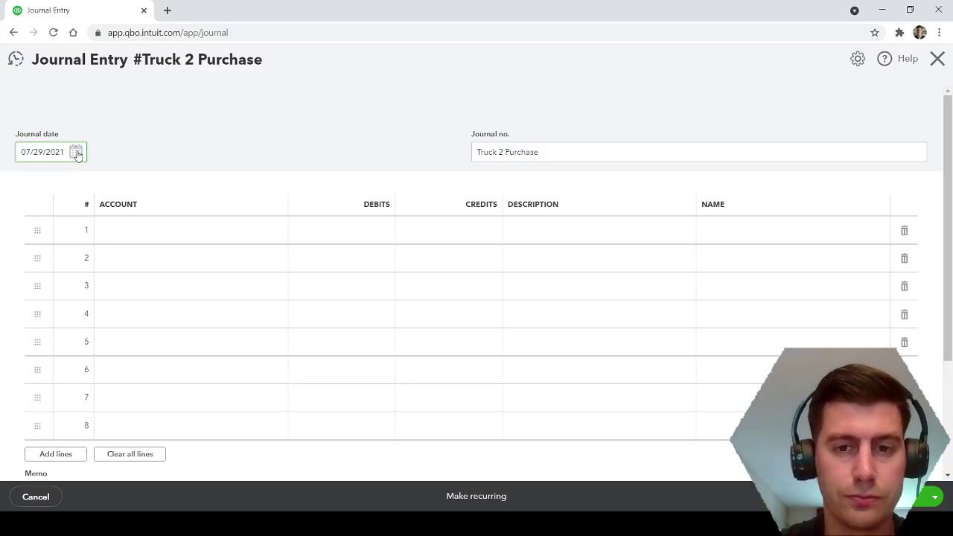
pyautogui.click(561, 151)
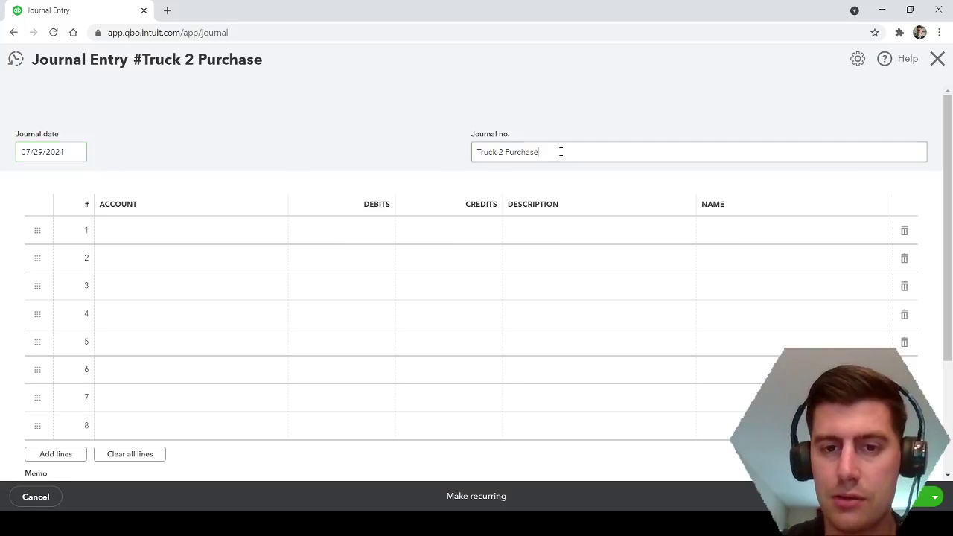
pyautogui.hotkey('ctrl', 'a')
pyautogui.write('Truck')
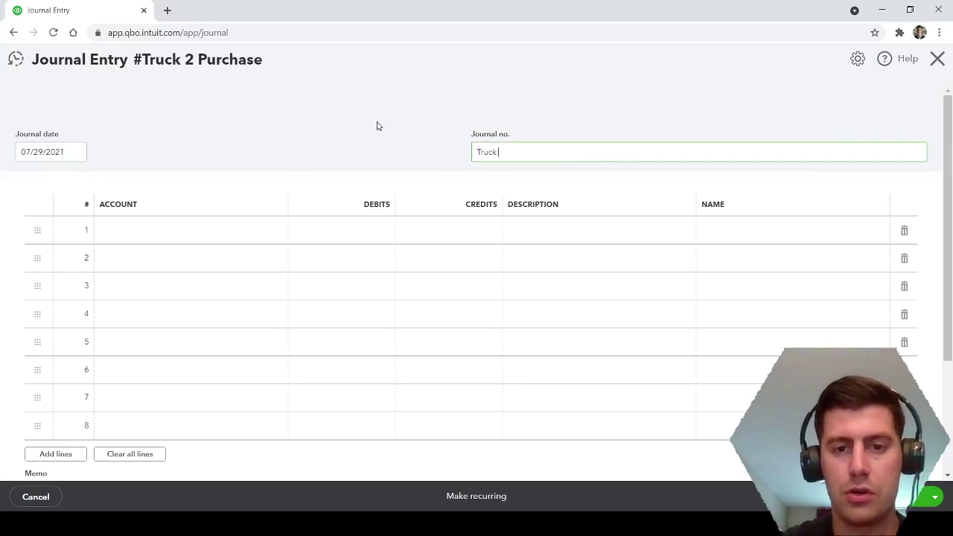
pyautogui.write(' 1 PMT')
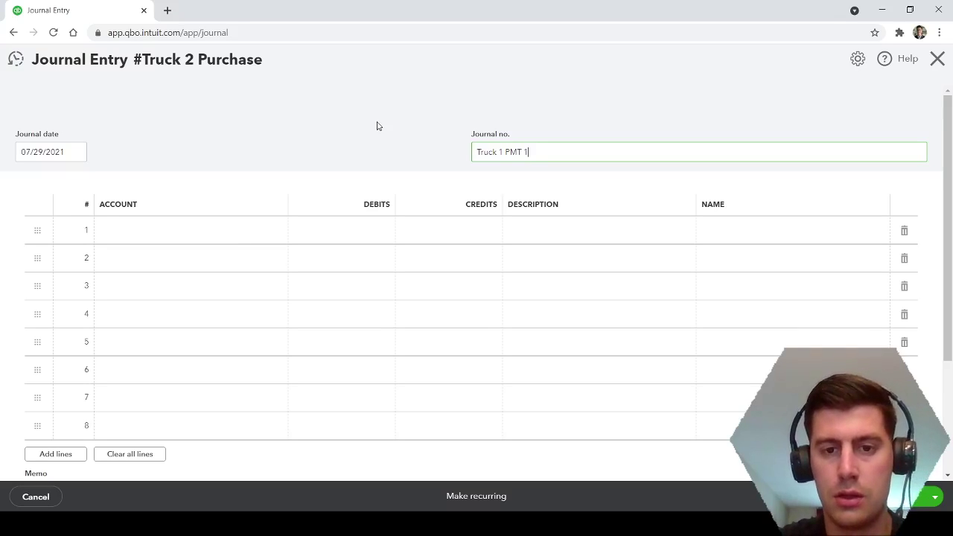
pyautogui.write(' 1')
pyautogui.click(325, 137)
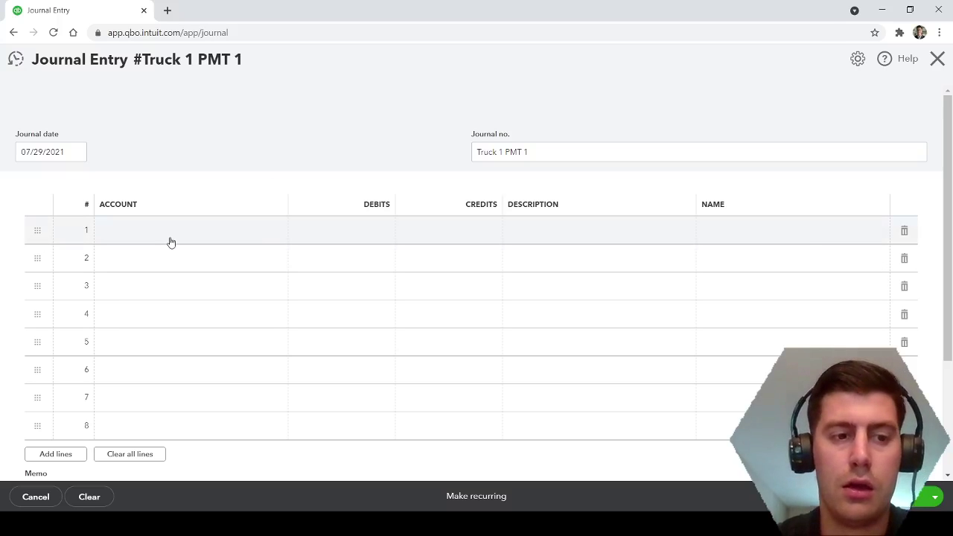
# Credit Checking 500.00 on line 3
pyautogui.click(170, 238)
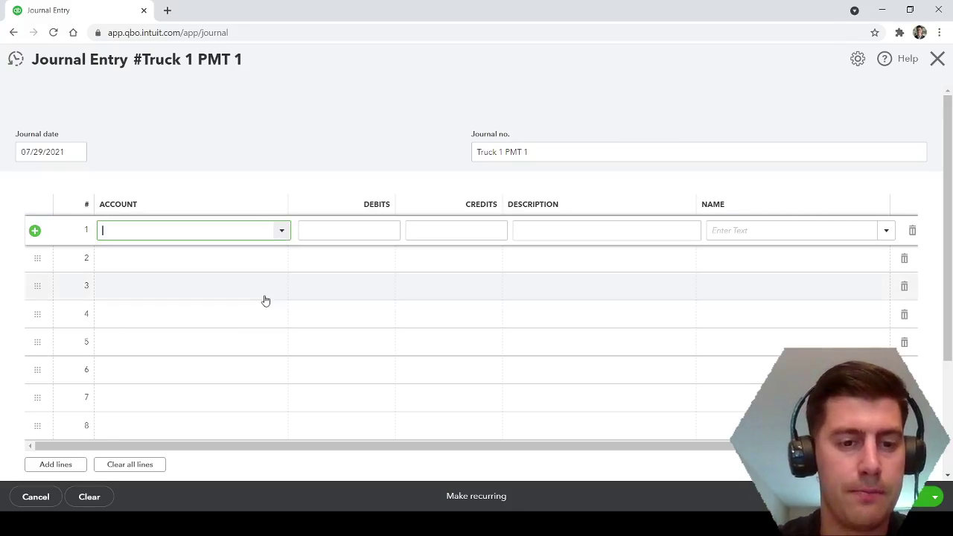
pyautogui.click(239, 292)
pyautogui.write('50')
pyautogui.press('BackSpace')
pyautogui.press('BackSpace')
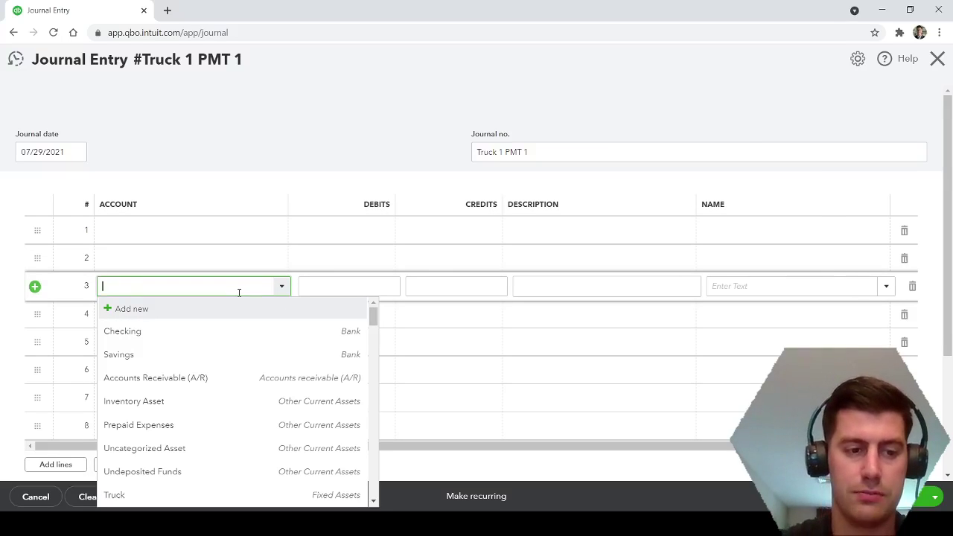
pyautogui.write('CHECK')
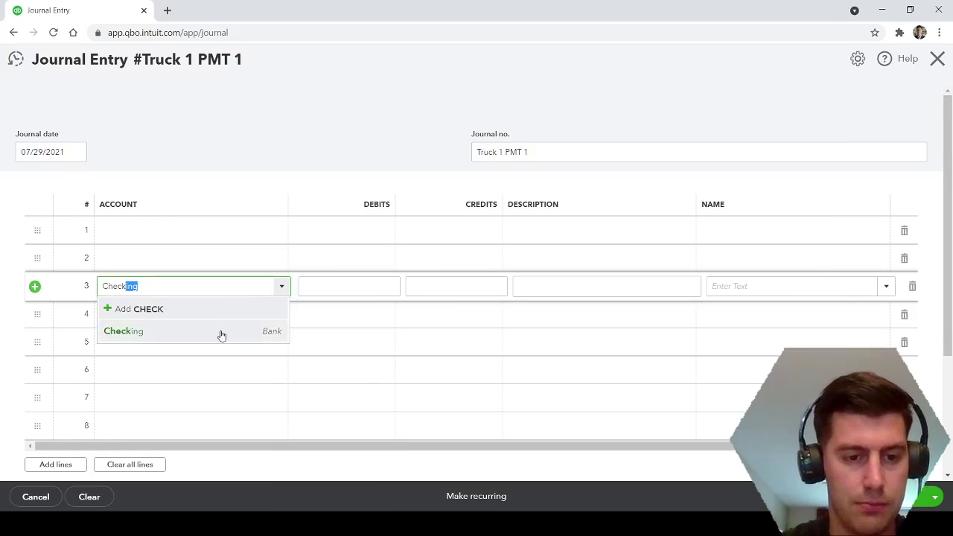
pyautogui.click(221, 333)
pyautogui.click(465, 286)
pyautogui.write('500')
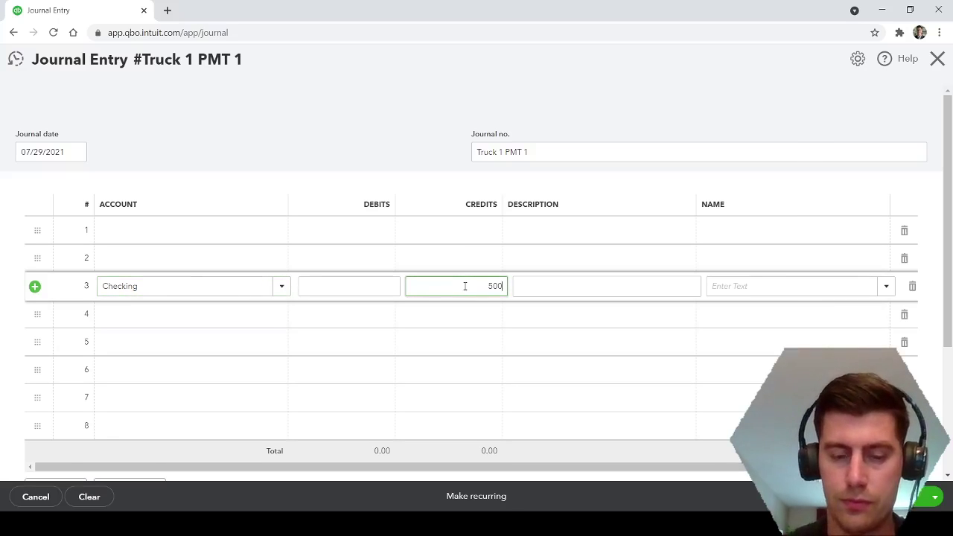
pyautogui.click(392, 127)
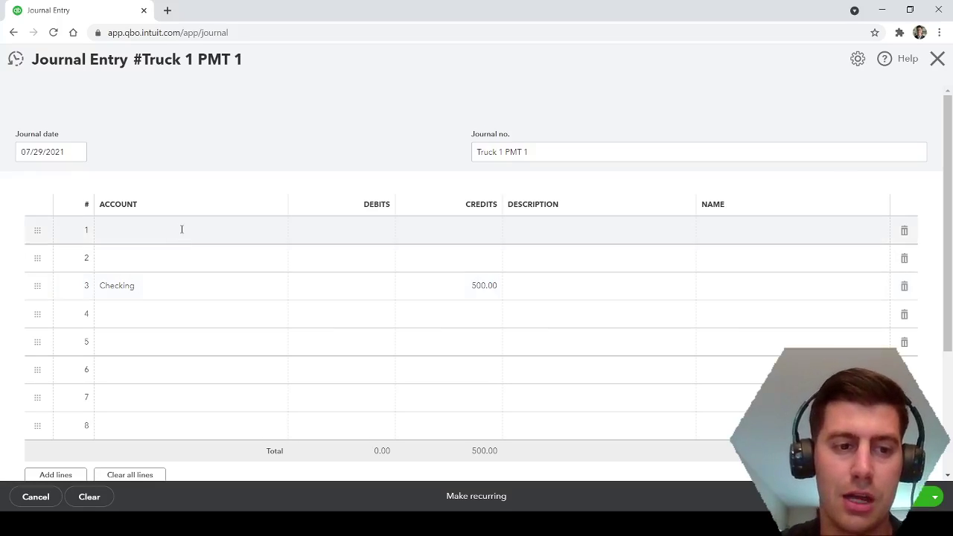
# Debit Truck 1 Loan 400 on line 1
pyautogui.click(182, 230)
pyautogui.click(284, 233)
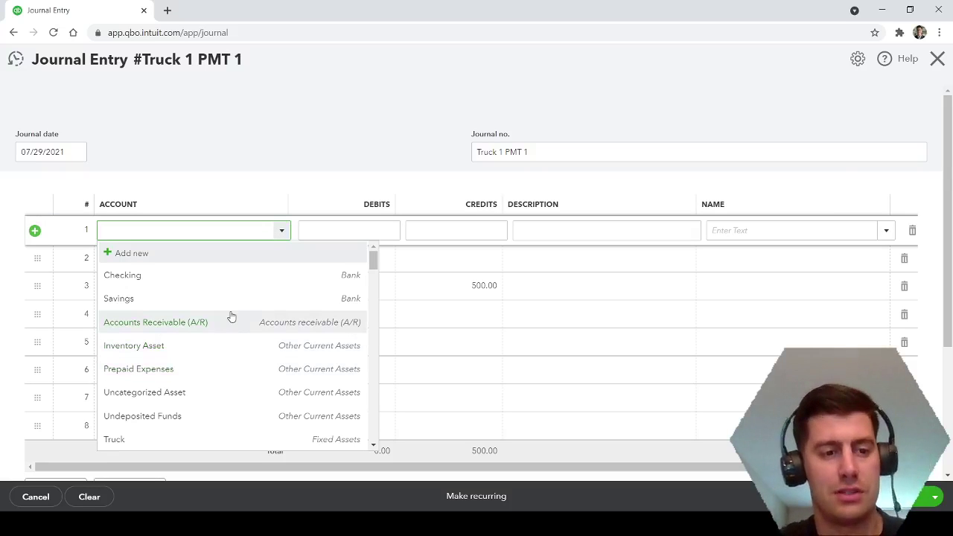
pyautogui.write('TRUCK')
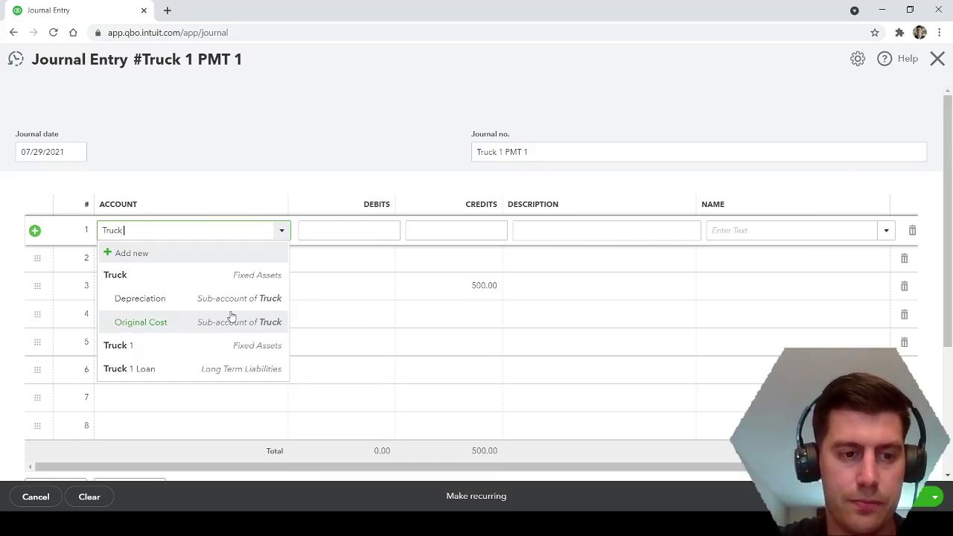
pyautogui.click(234, 305)
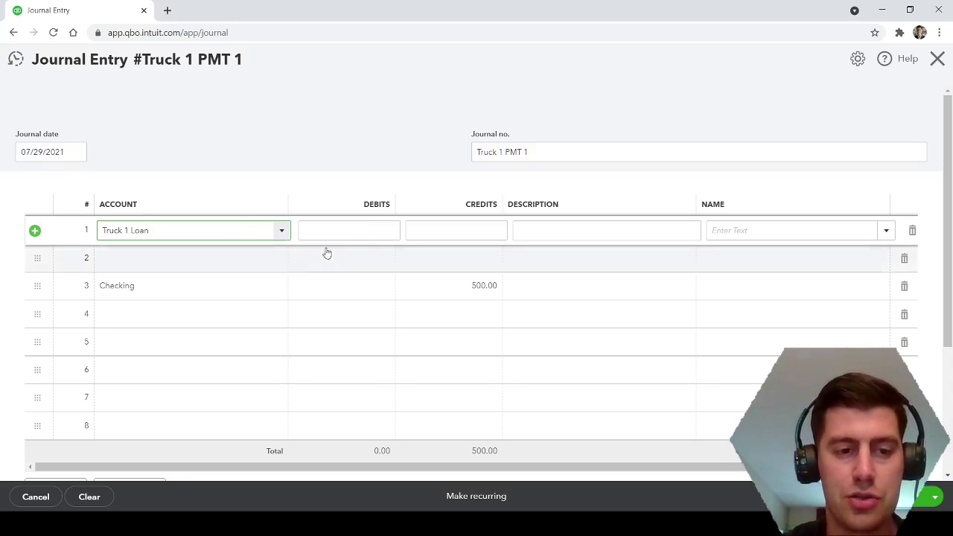
pyautogui.click(343, 226)
pyautogui.write('400')
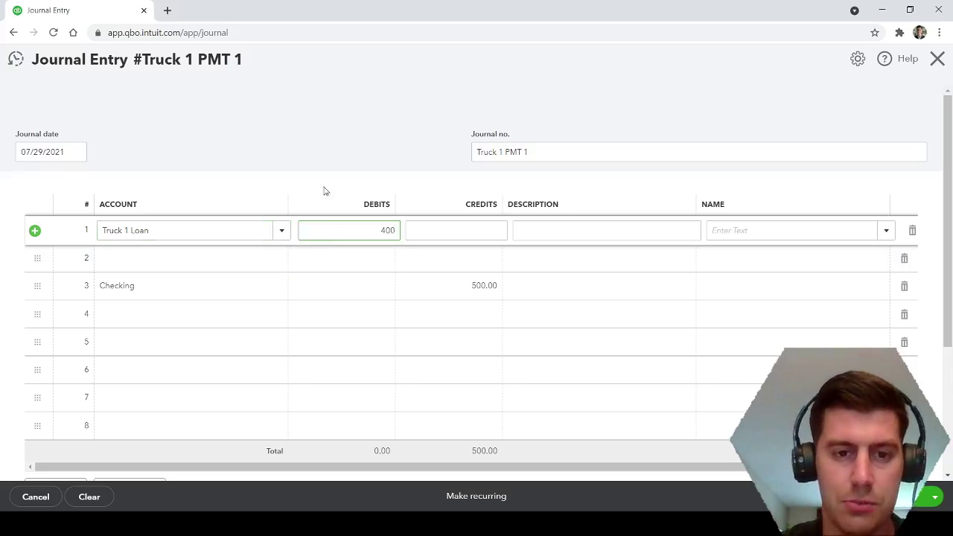
pyautogui.click(342, 124)
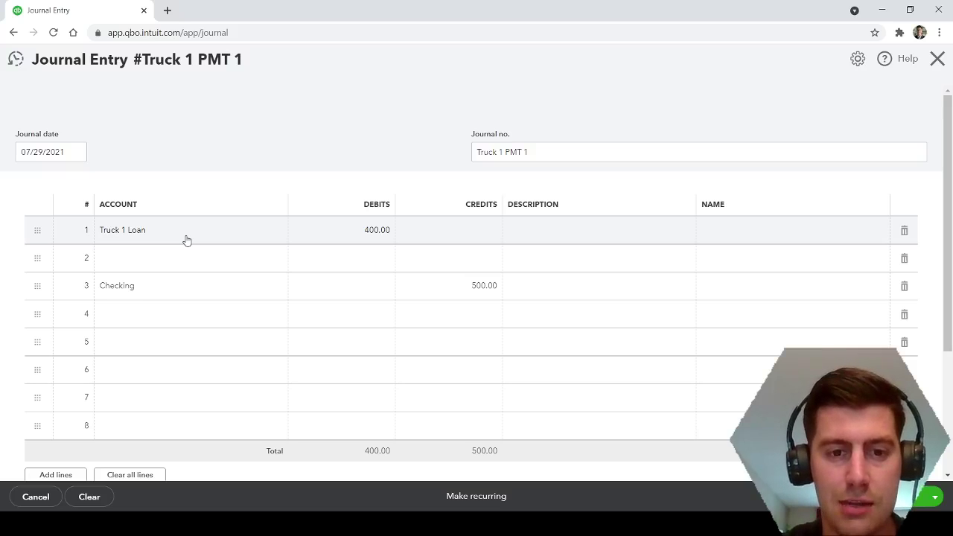
# Search 'Inter' for line 2's account, then clear the wrongly suggested Interest Earned
pyautogui.click(159, 260)
pyautogui.write('ITNER')
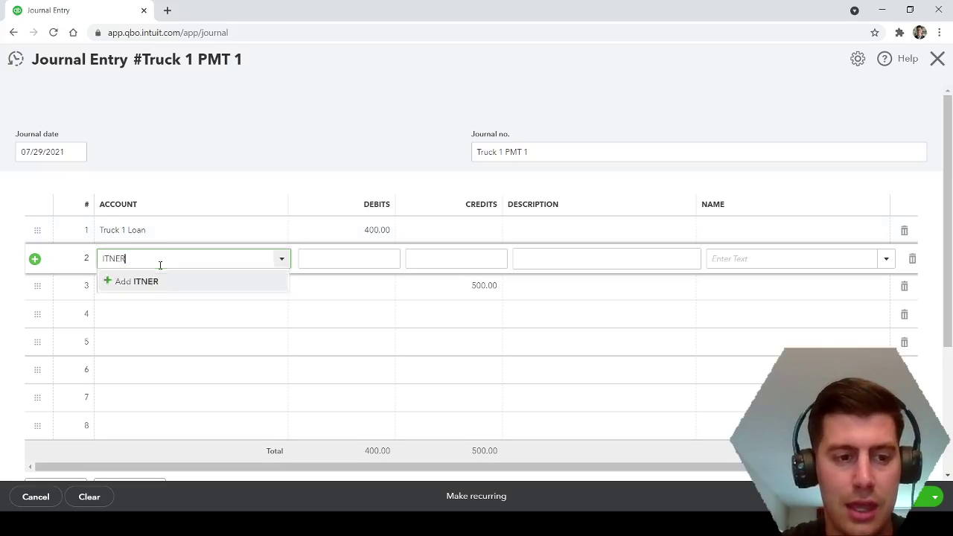
pyautogui.press('BackSpace')
pyautogui.press('BackSpace')
pyautogui.press('BackSpace')
pyautogui.press('BackSpace')
pyautogui.write('N')
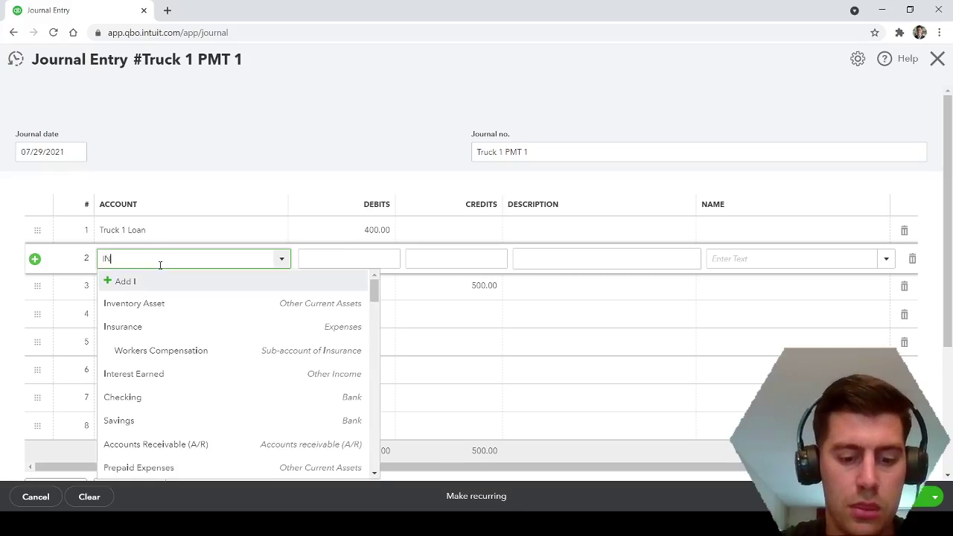
pyautogui.write('TER')
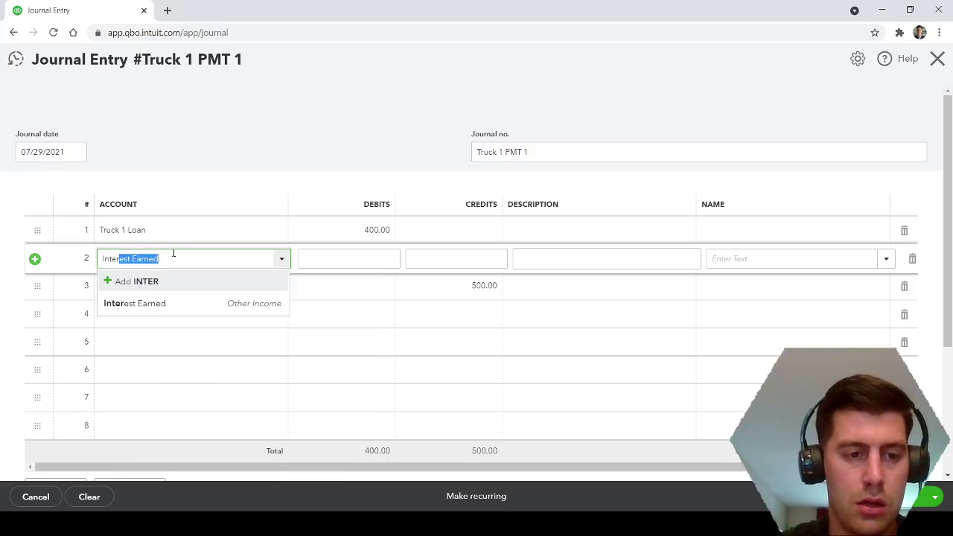
pyautogui.hotkey('ctrl', 'a')
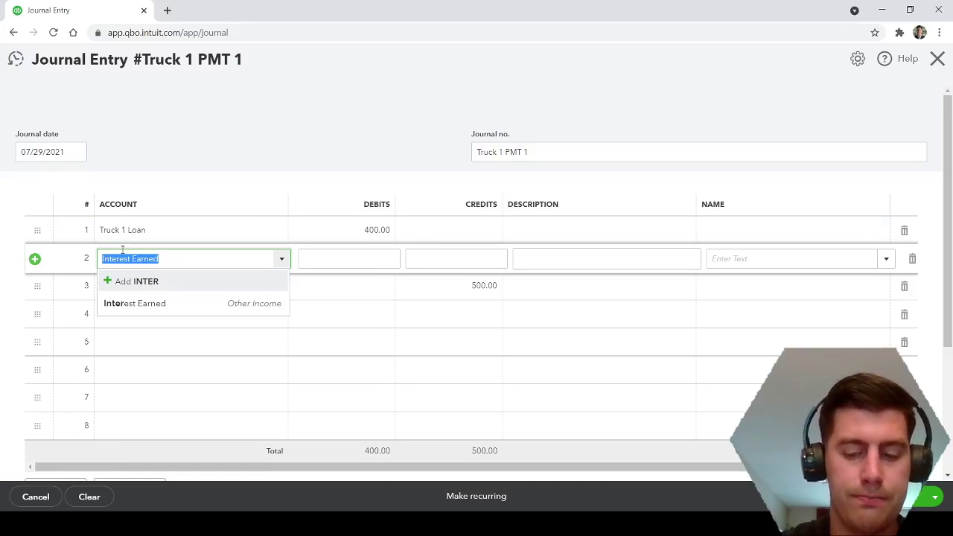
pyautogui.press('BackSpace')
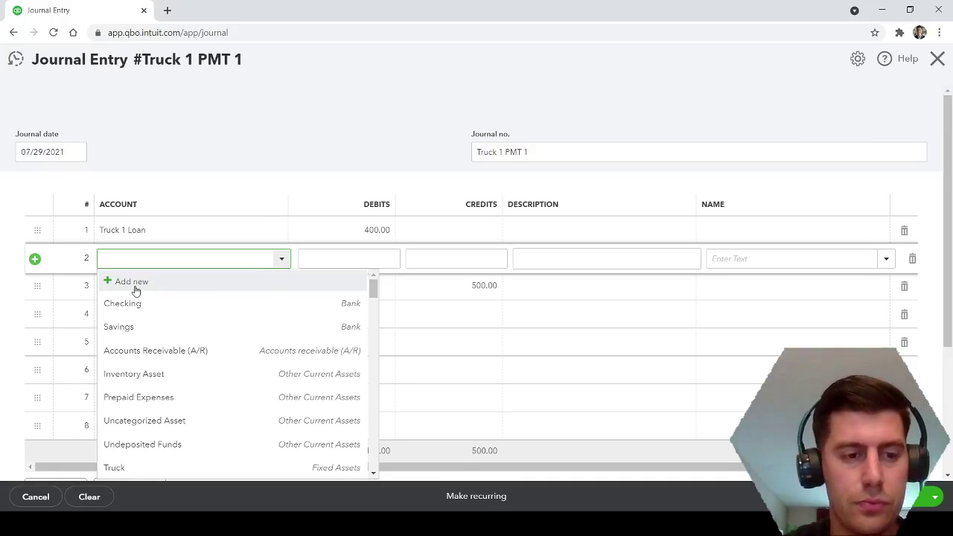
# Add a new Expenses account with detail type Interest Paid for line 2
pyautogui.click(134, 283)
pyautogui.click(313, 147)
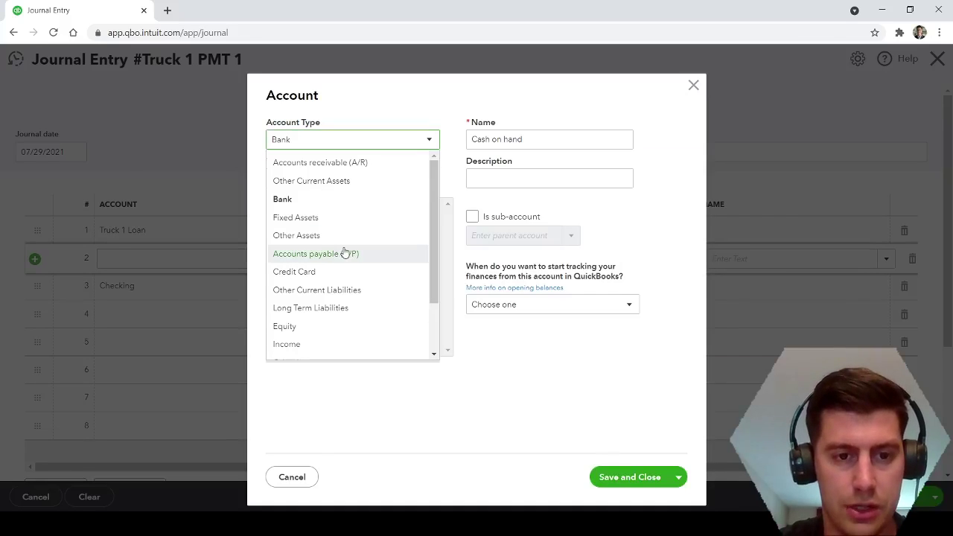
pyautogui.scroll(-3, 320, 335)
pyautogui.click(327, 329)
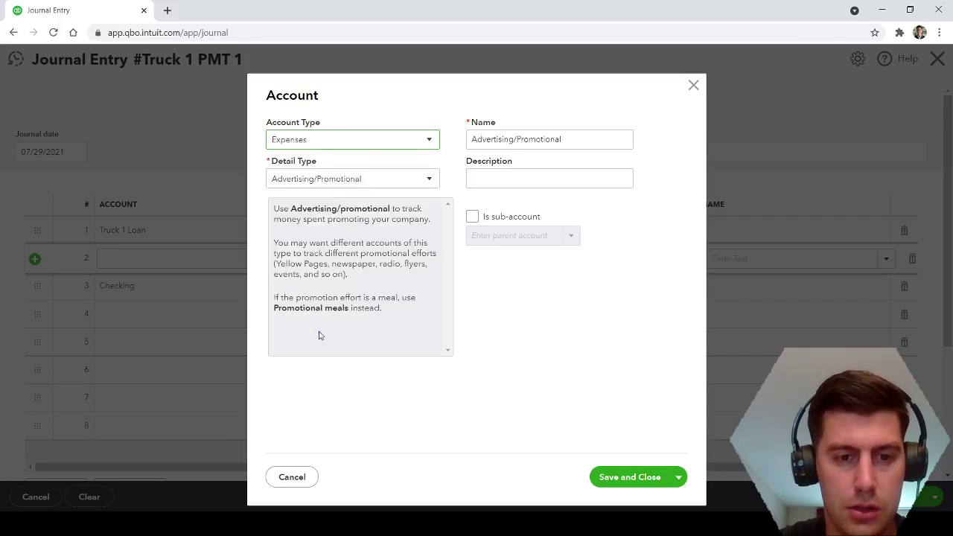
pyautogui.click(408, 179)
pyautogui.scroll(-2, 366, 343)
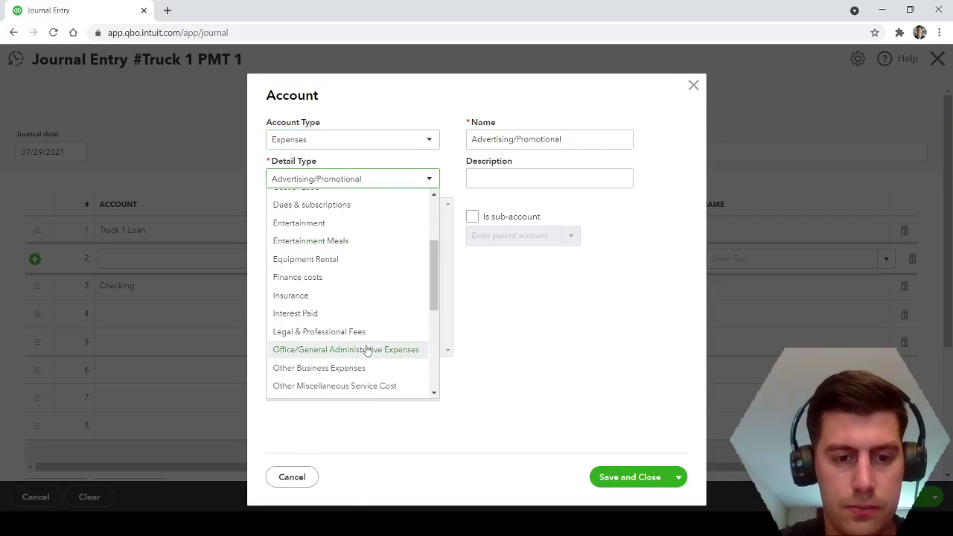
pyautogui.click(330, 313)
pyautogui.click(634, 479)
# Keep line 2's 100.00 debit and review lines 2 and 3 so both sides total 500
pyautogui.click(355, 261)
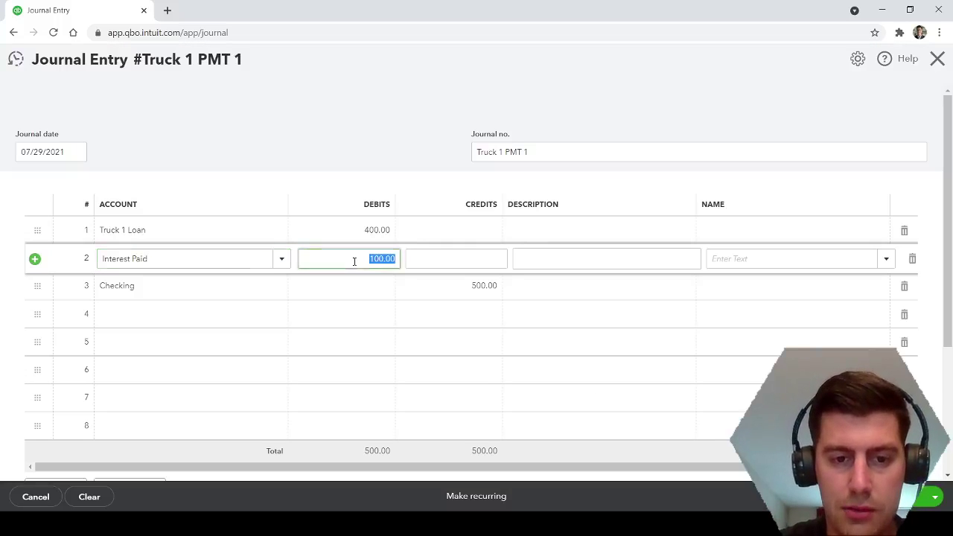
pyautogui.click(313, 123)
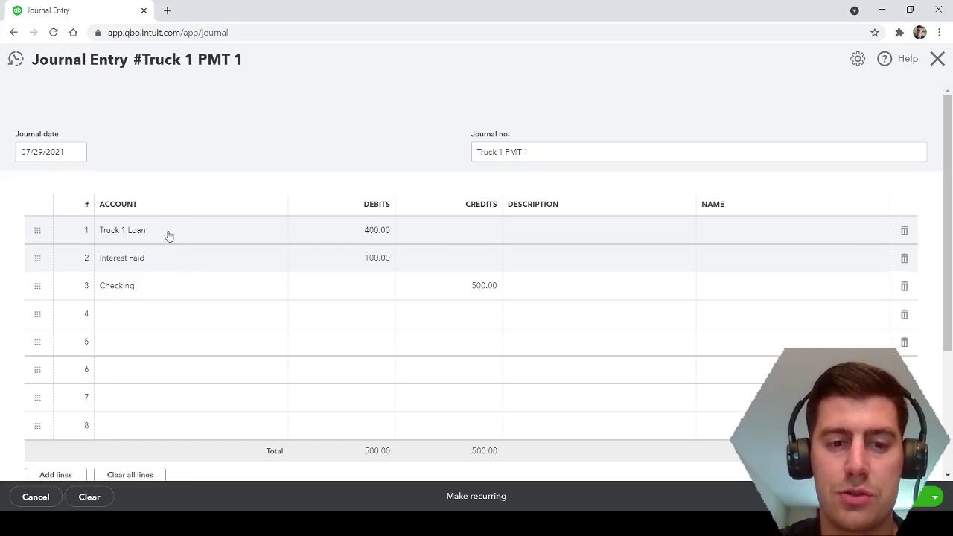
pyautogui.click(175, 261)
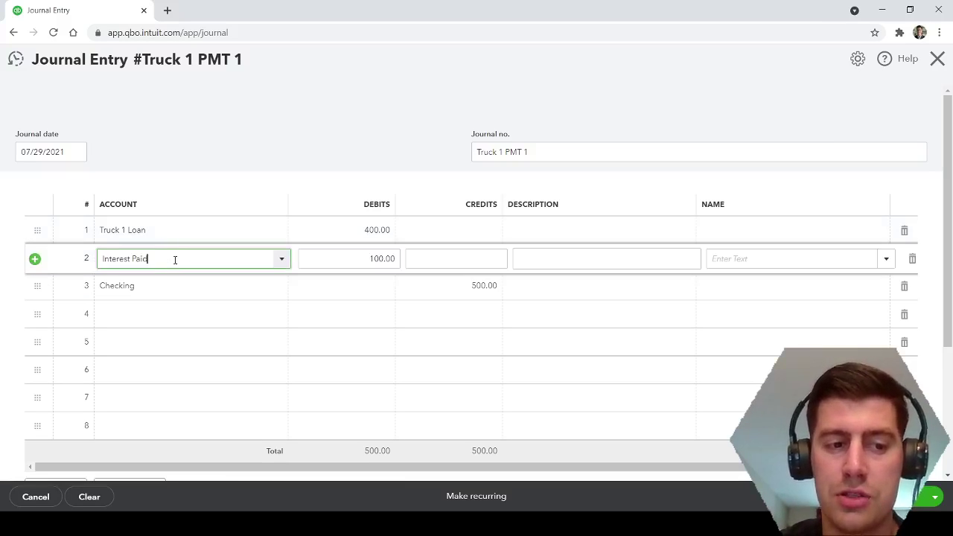
pyautogui.click(180, 286)
pyautogui.click(180, 286)
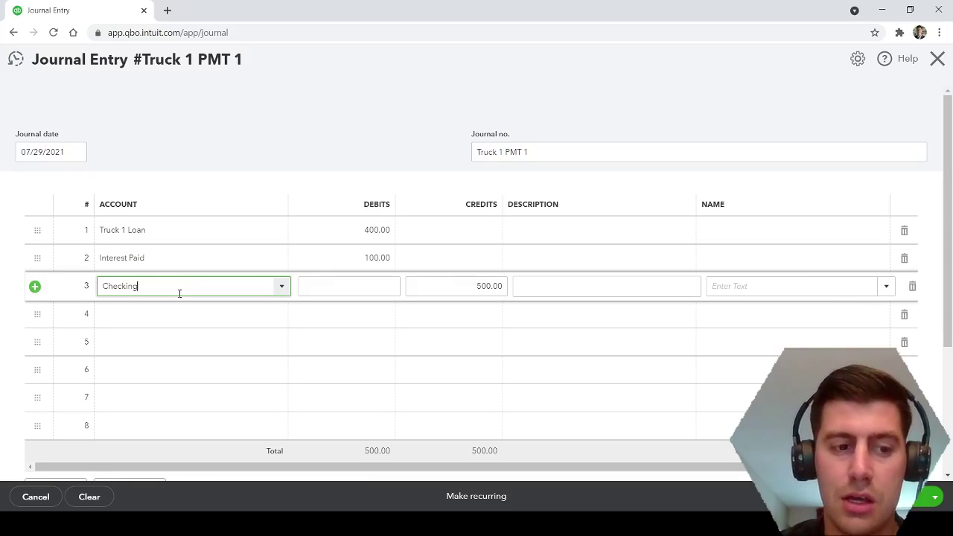
pyautogui.click(219, 132)
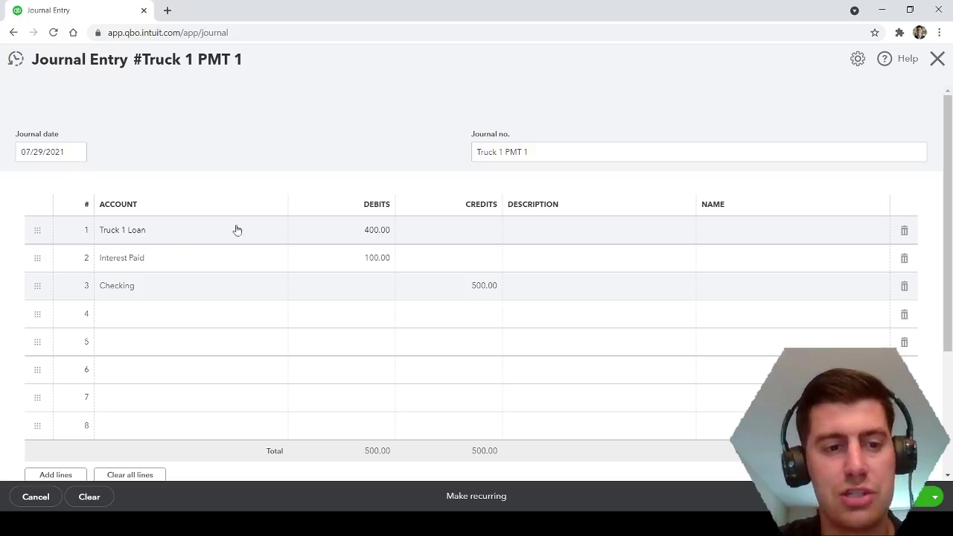
pyautogui.click(163, 289)
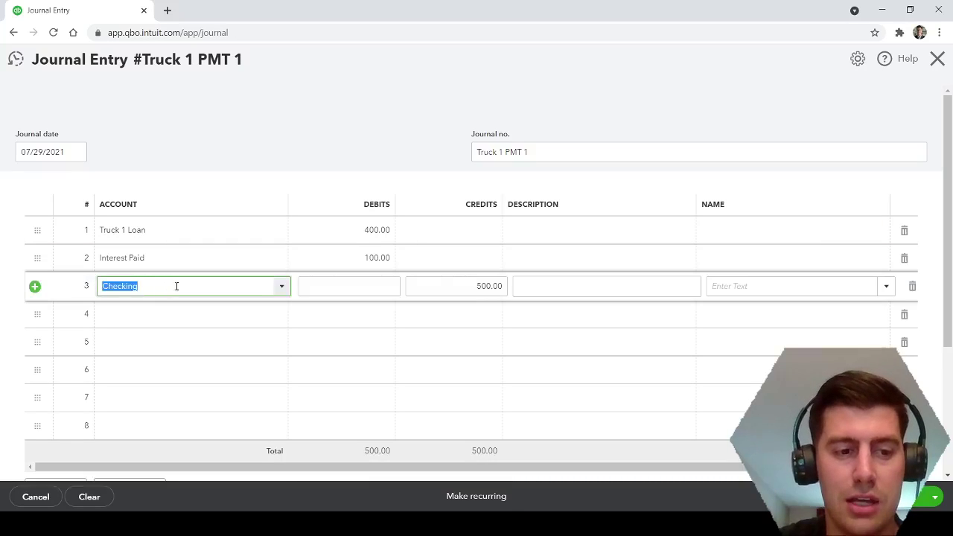
pyautogui.click(456, 286)
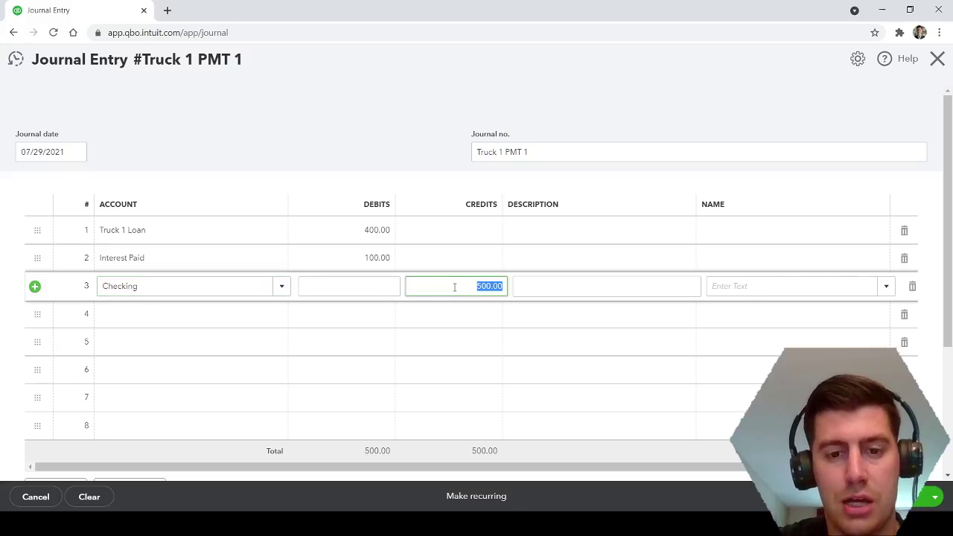
pyautogui.click(449, 286)
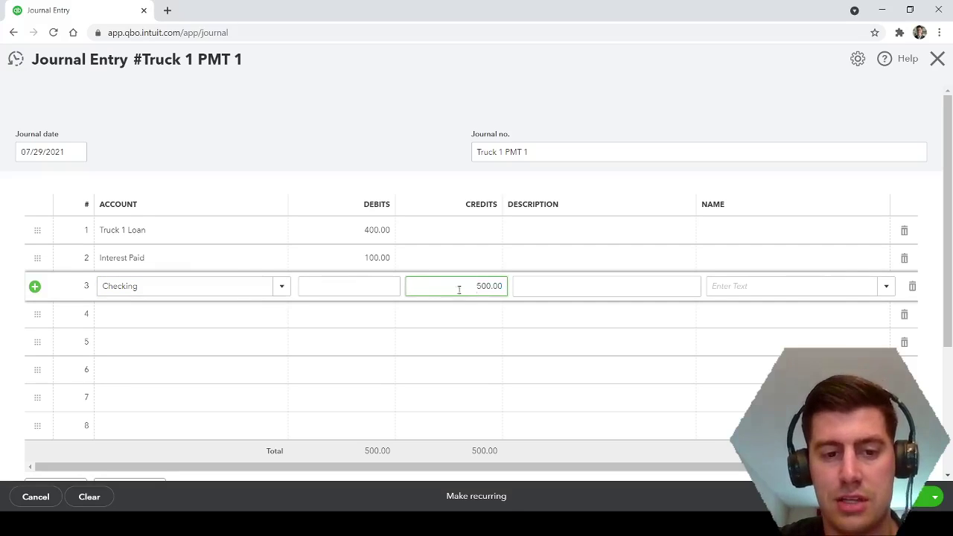
pyautogui.click(209, 257)
pyautogui.click(198, 258)
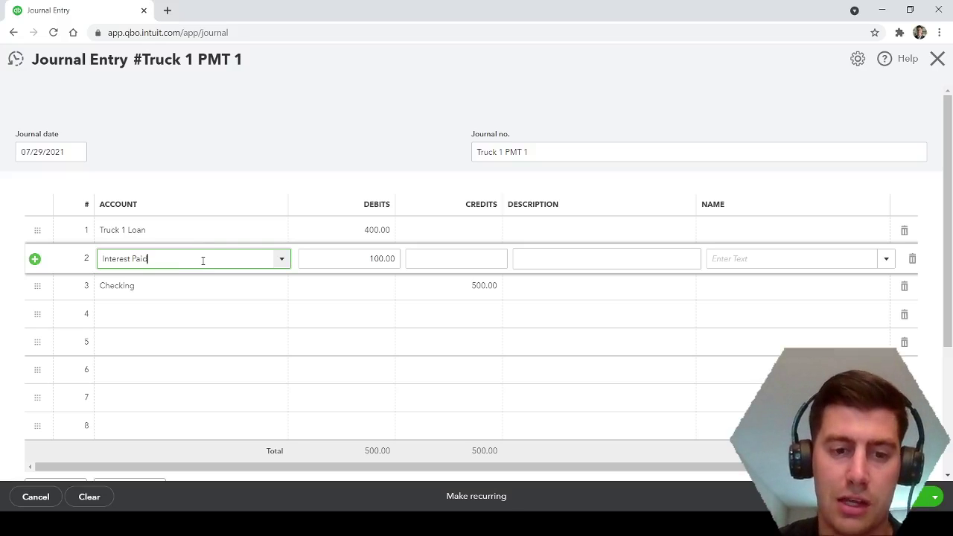
pyautogui.click(267, 134)
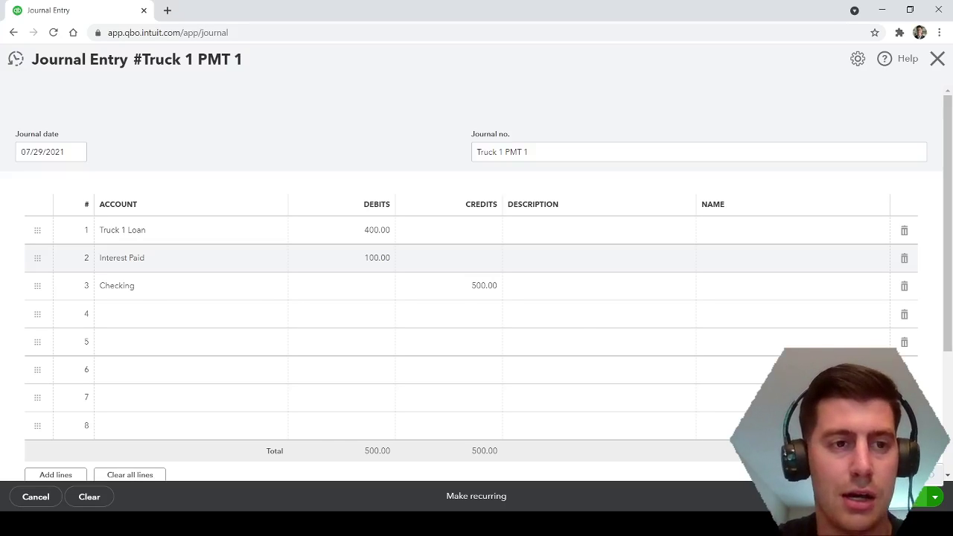
pyautogui.moveTo(241, 59); pyautogui.dragTo(32, 58)
pyautogui.click(65, 88)
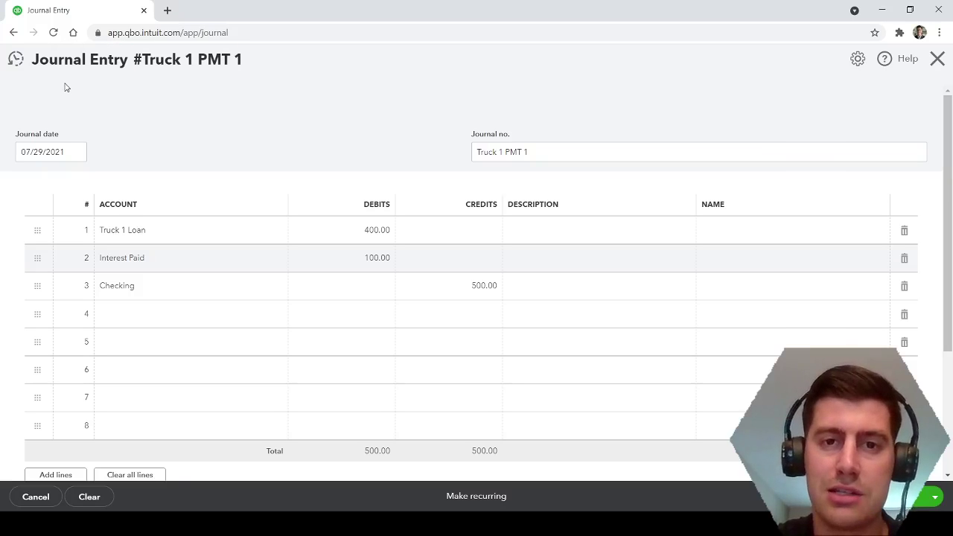